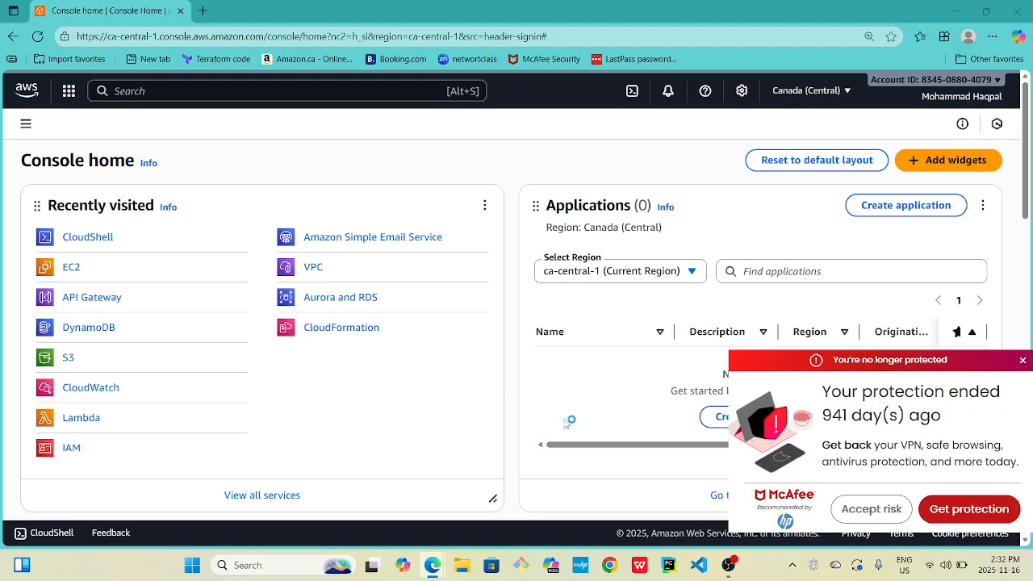
- Dismiss the two pop-up advertisements, search the console for EC2 and open the EC2 service
left_click(1023, 361)
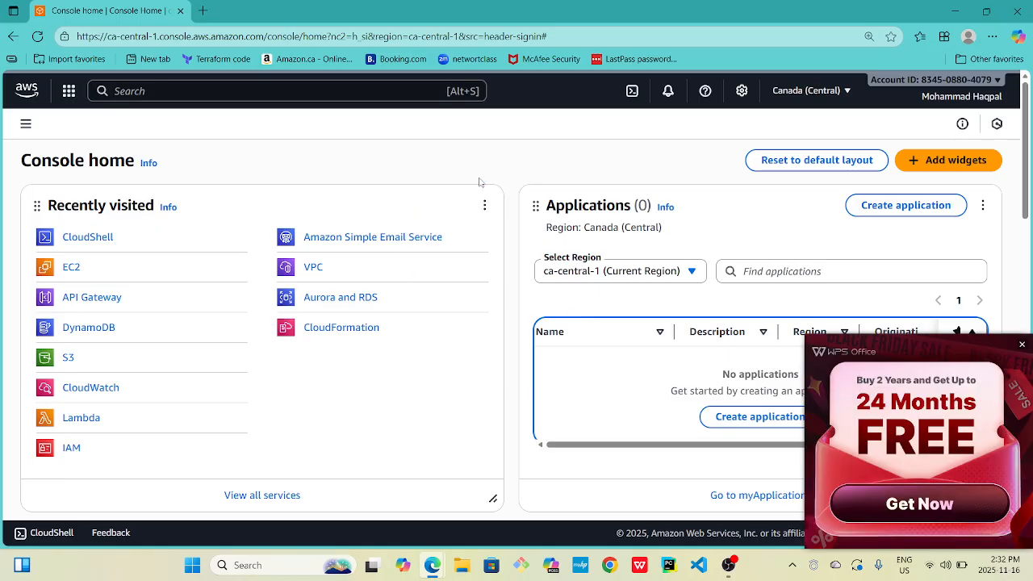
left_click(1022, 345)
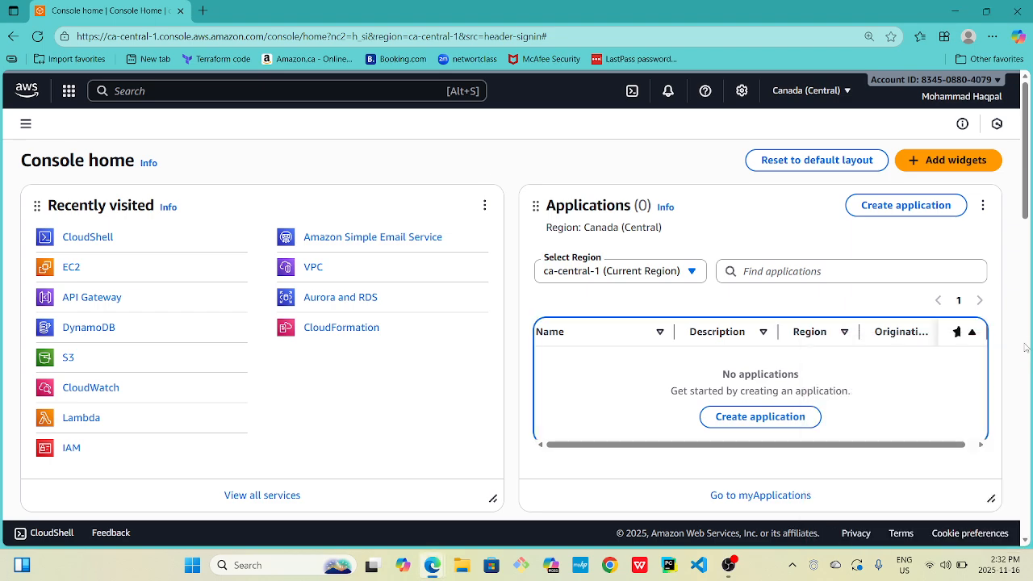
left_click(140, 90)
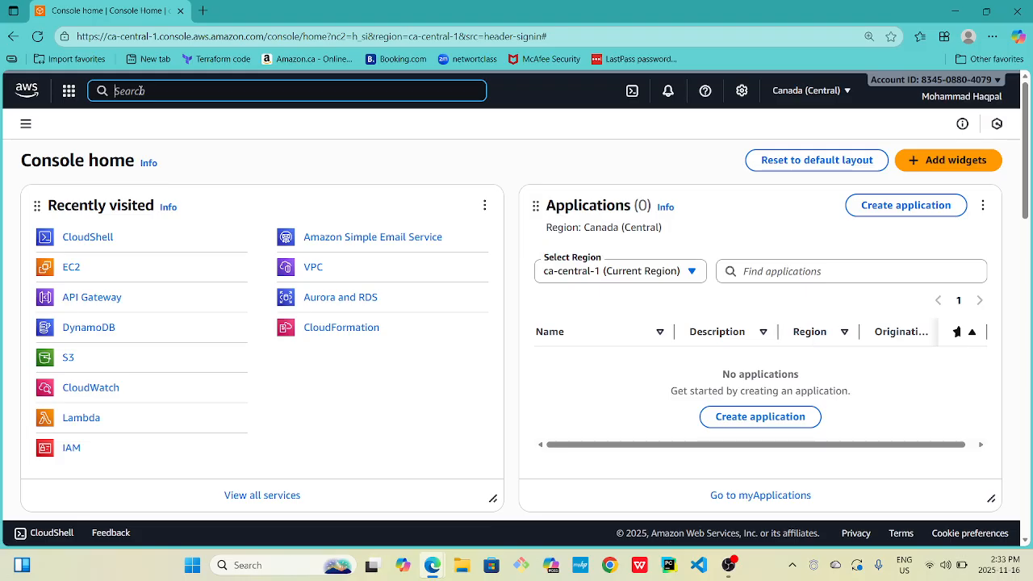
left_click(69, 91)
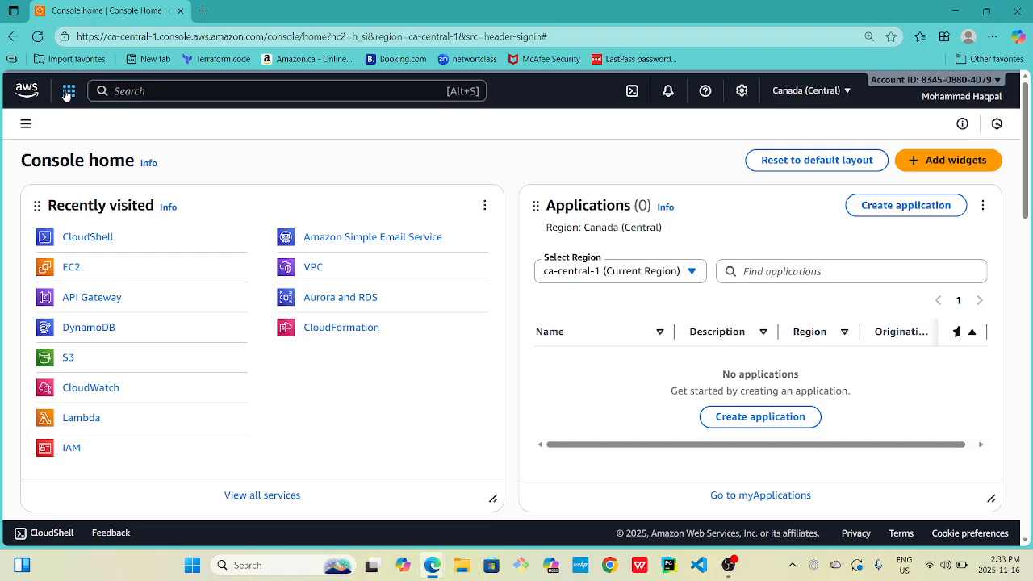
left_click(118, 91)
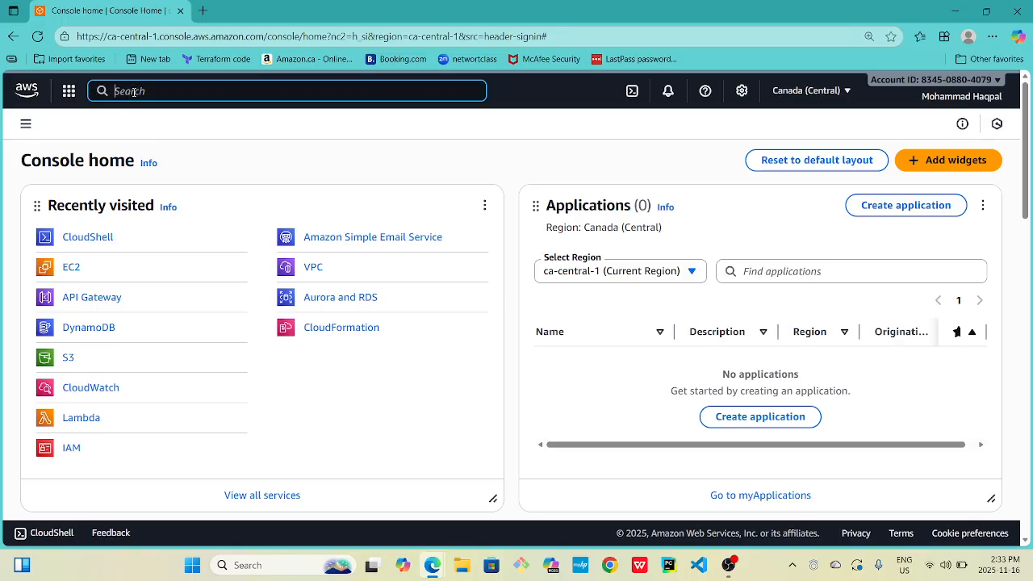
type("EC2")
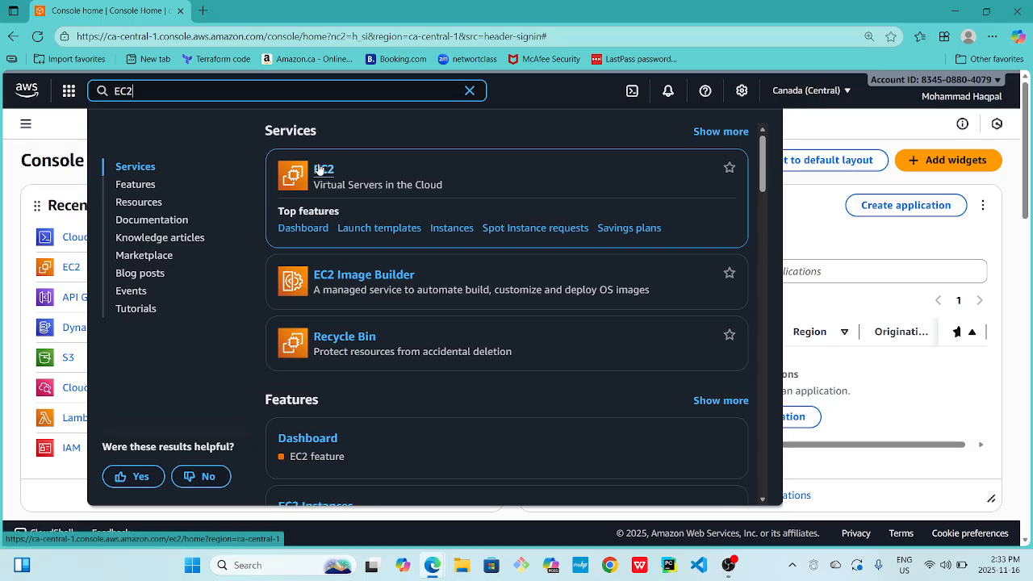
left_click(320, 169)
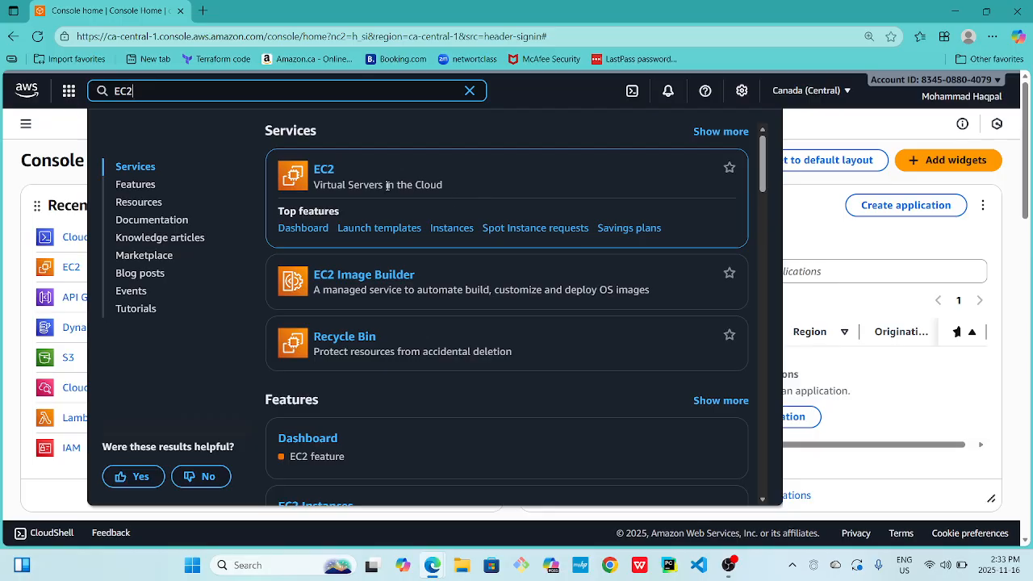
left_click(324, 170)
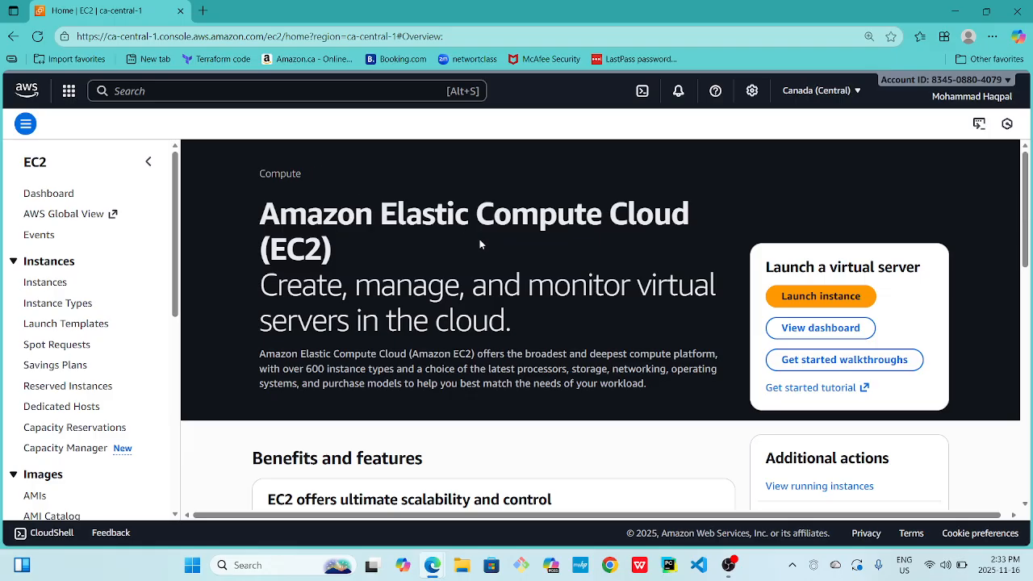
- Start launching a new virtual server instance and name it test-ec2
left_click(813, 302)
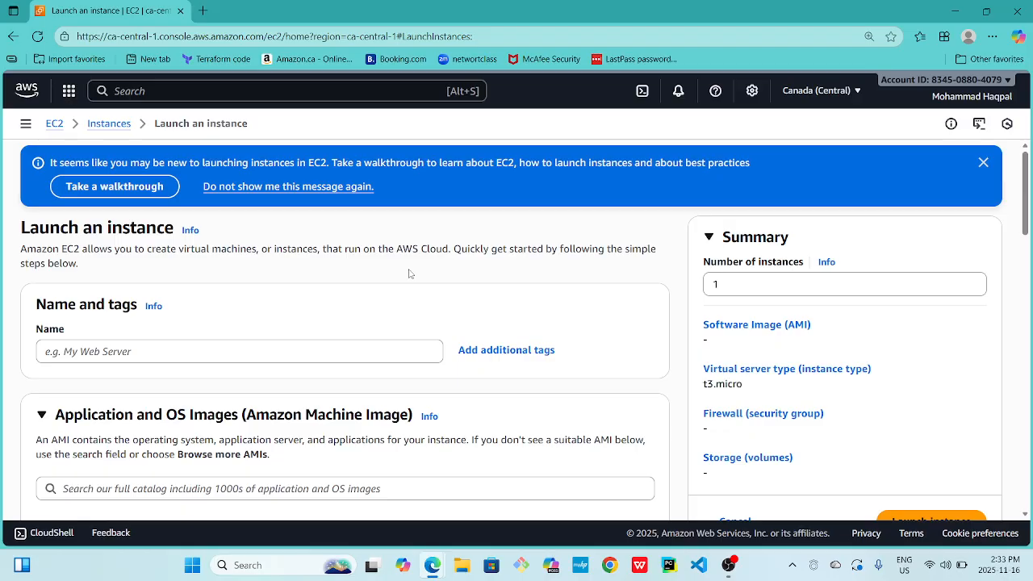
scroll(338, 299, "down", 10)
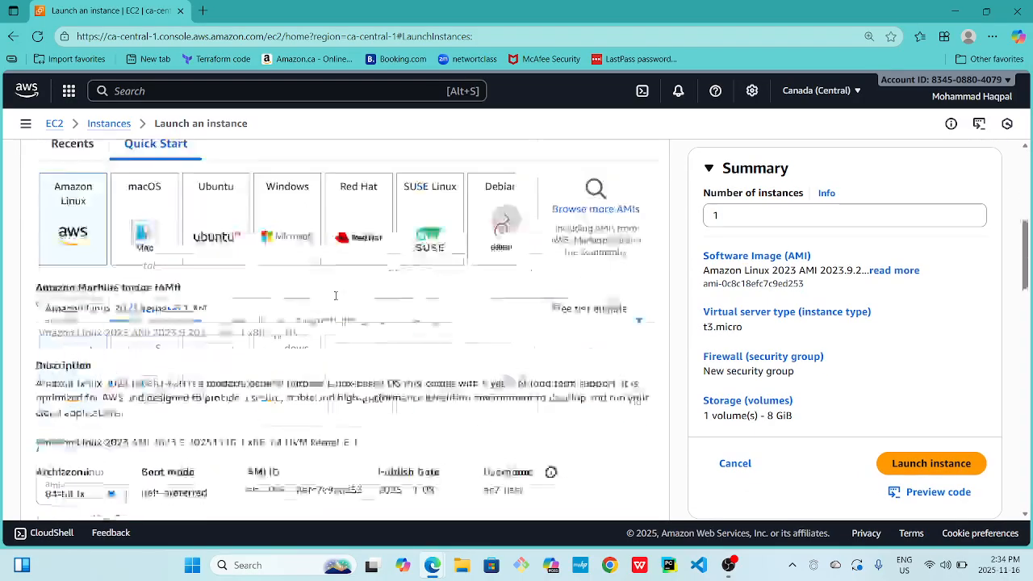
scroll(337, 299, "down", 4)
scroll(337, 299, "up", 15)
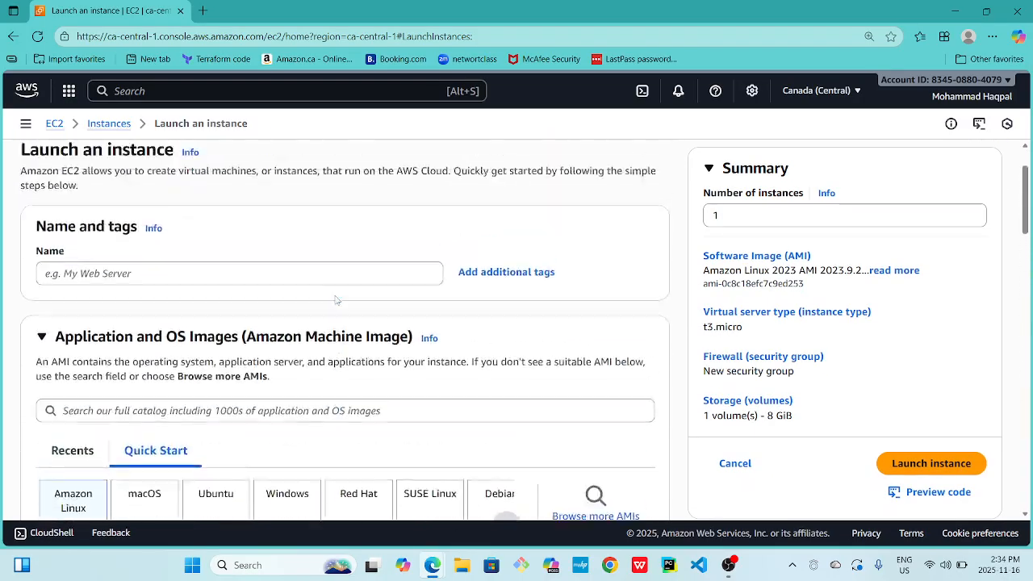
left_click(145, 350)
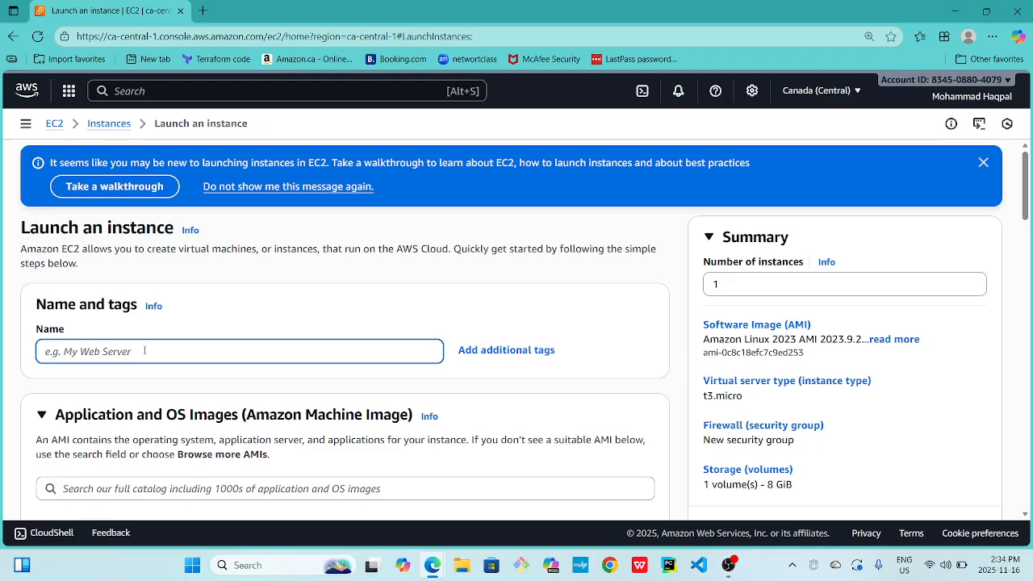
type("test-ec2")
- Review the available Amazon Linux images and select Amazon Linux 2023 kernel-6.1 AMI for the instance
scroll(256, 356, "down", 3)
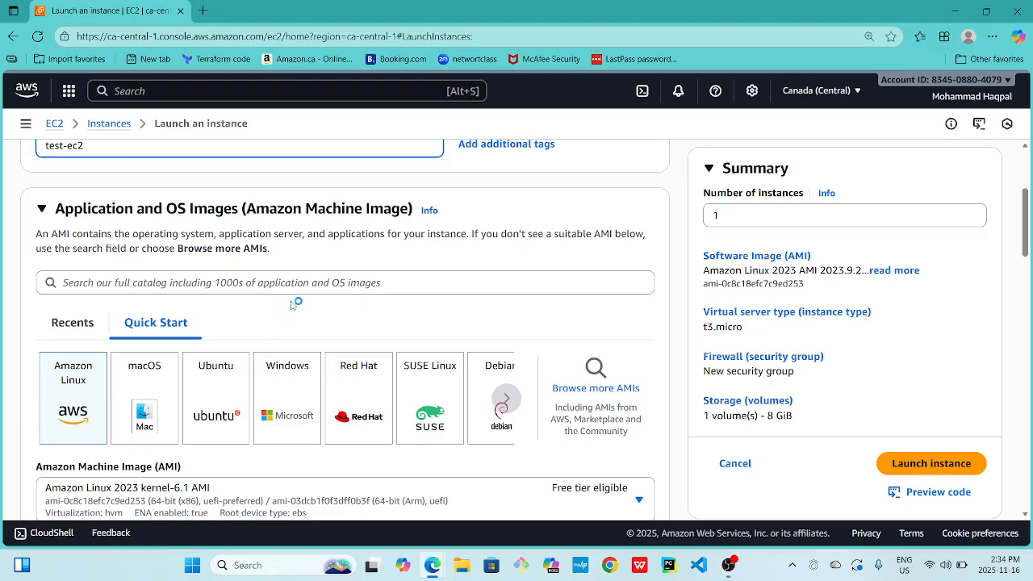
scroll(292, 305, "down", 1)
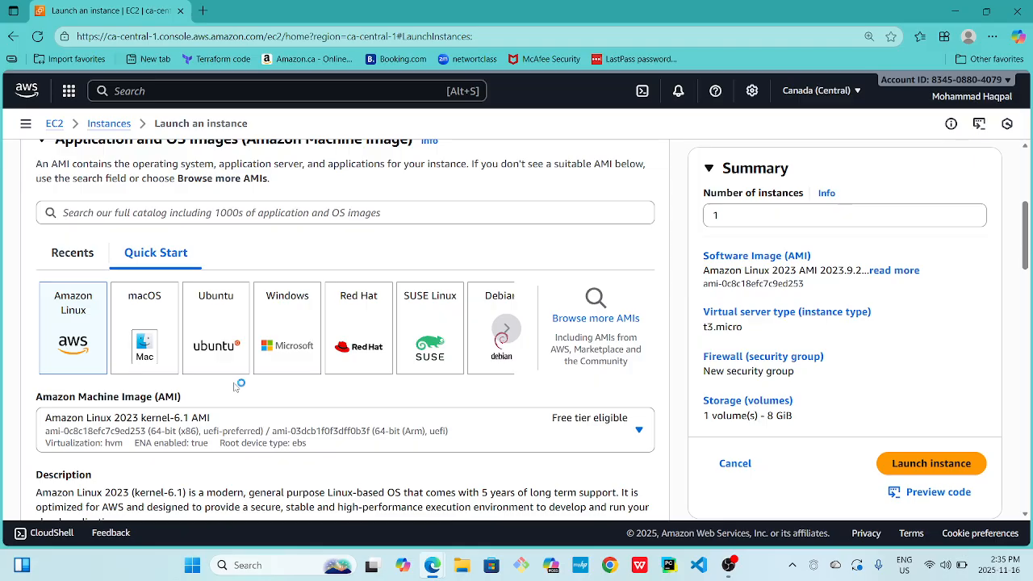
left_click(577, 429)
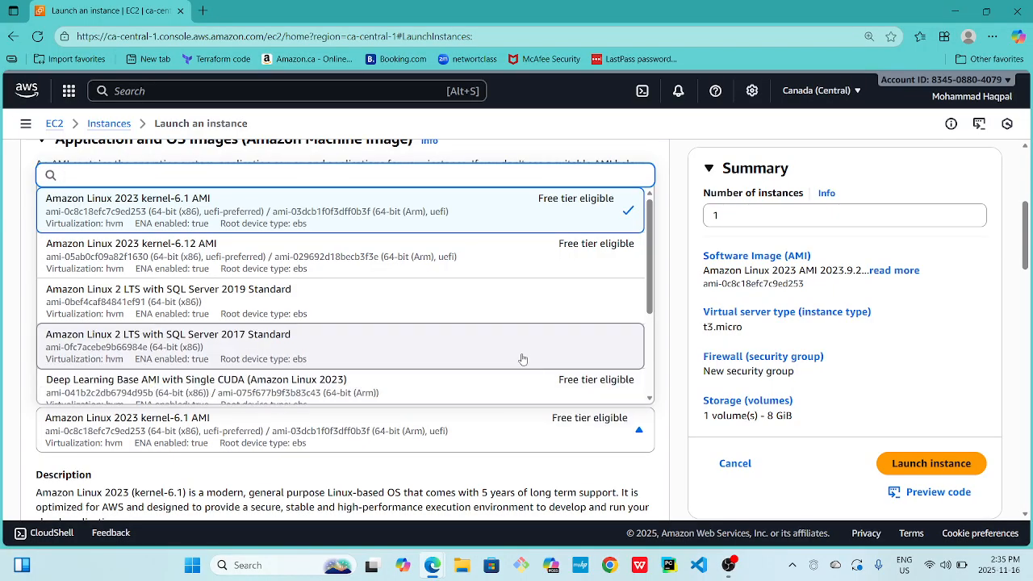
left_click_drag(648, 297, 649, 356)
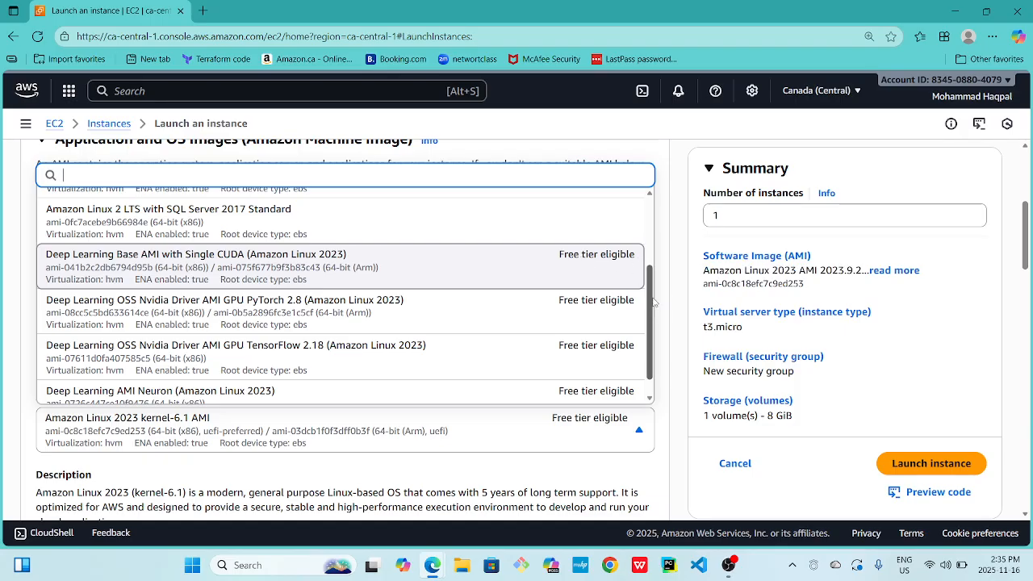
left_click_drag(654, 304, 665, 205)
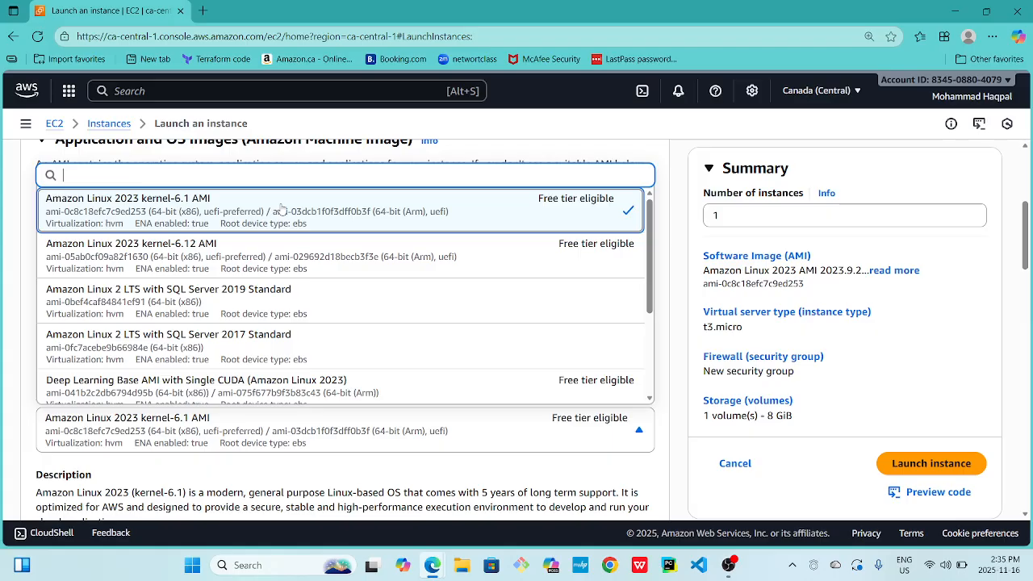
left_click(78, 209)
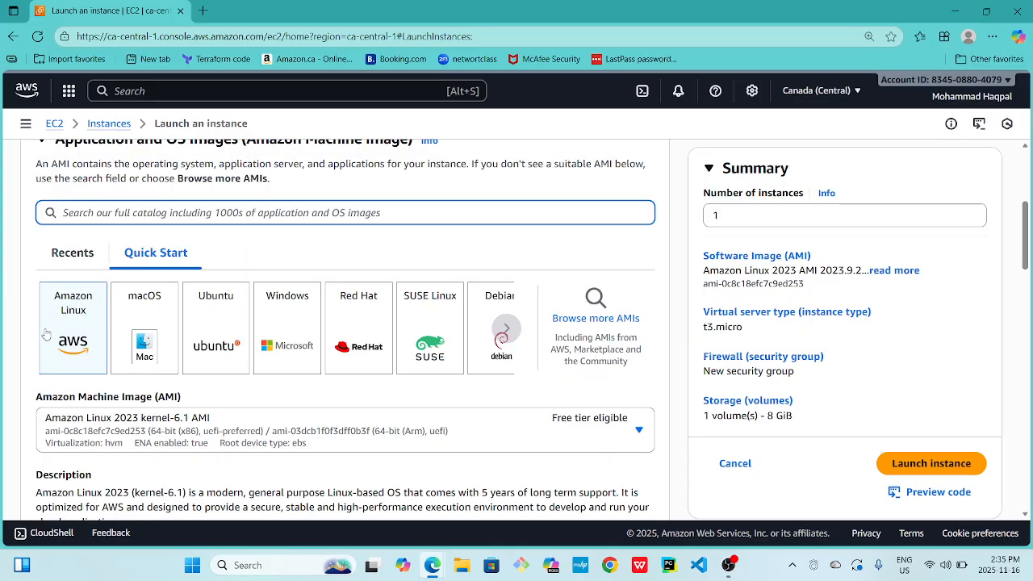
- Review the available instance types and select the free tier eligible t3.micro
scroll(46, 333, "down", 2)
scroll(46, 332, "down", 1)
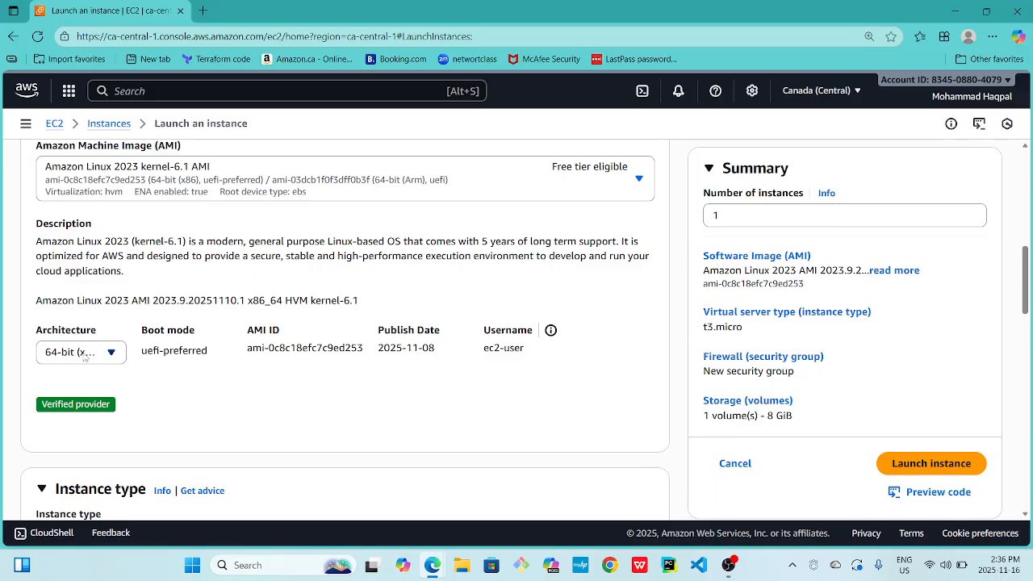
scroll(385, 353, "down", 1)
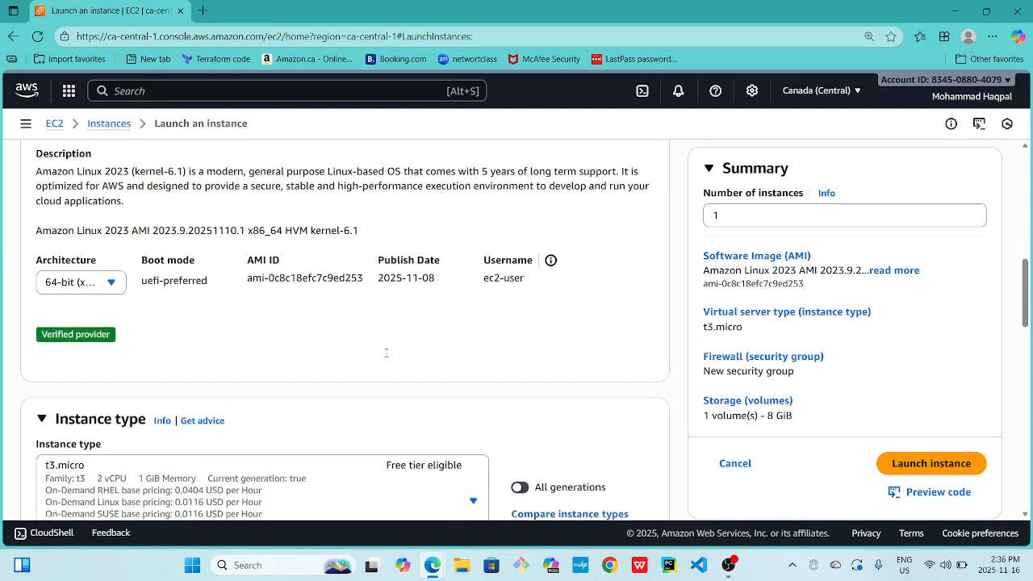
scroll(385, 353, "down", 1)
scroll(386, 355, "down", 2)
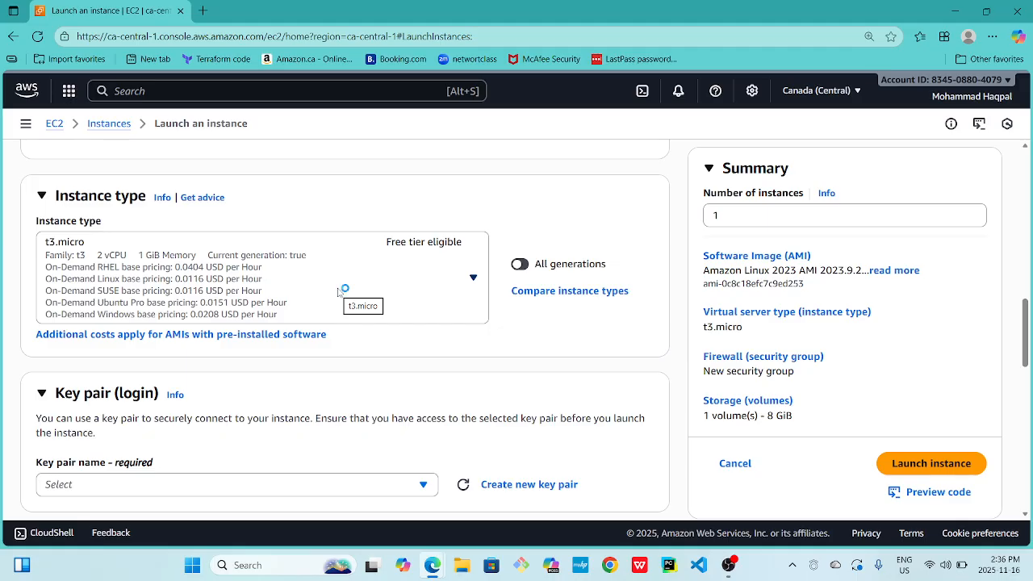
left_click(408, 296)
scroll(381, 399, "down", 5)
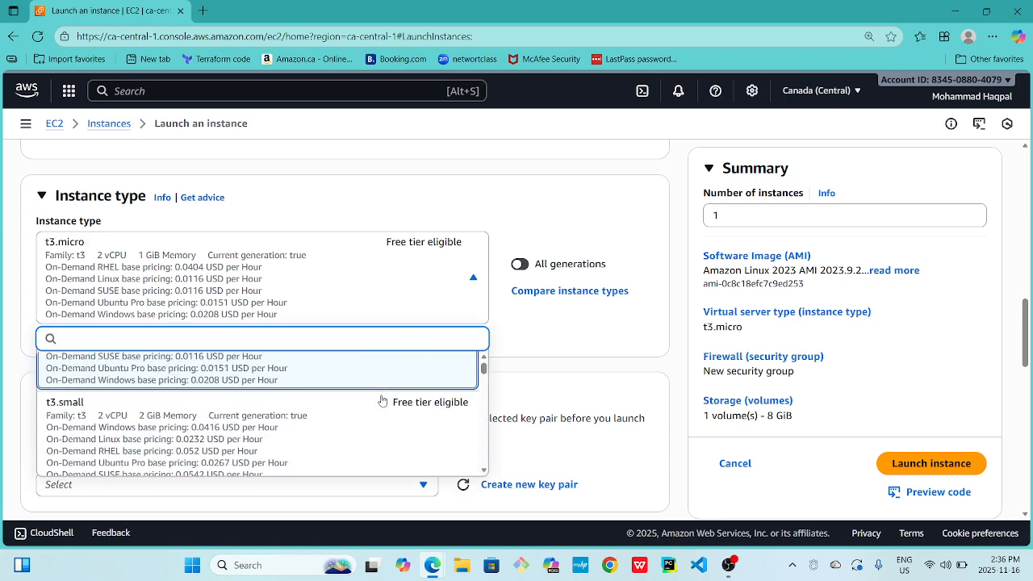
scroll(382, 399, "up", 5)
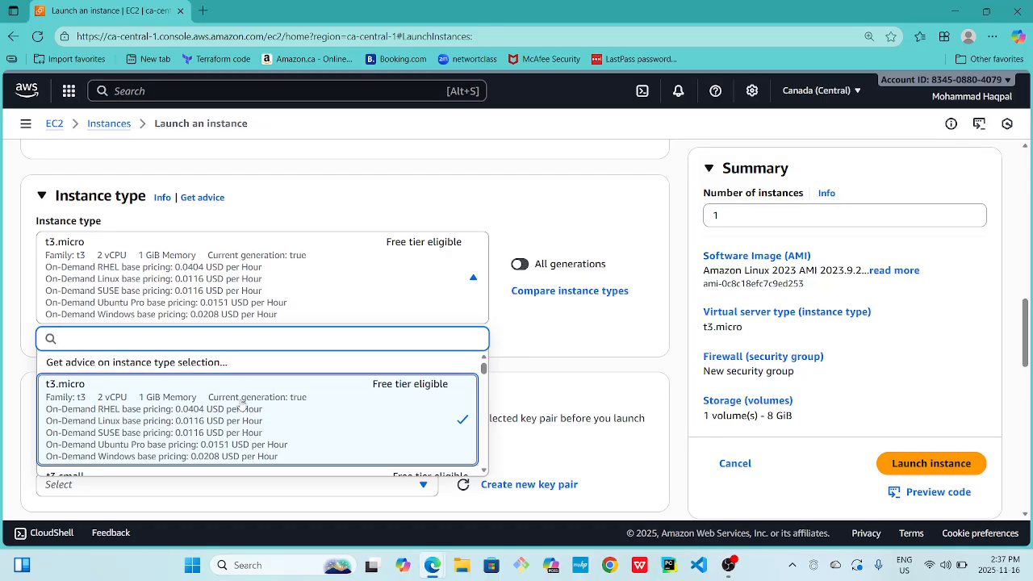
left_click(308, 412)
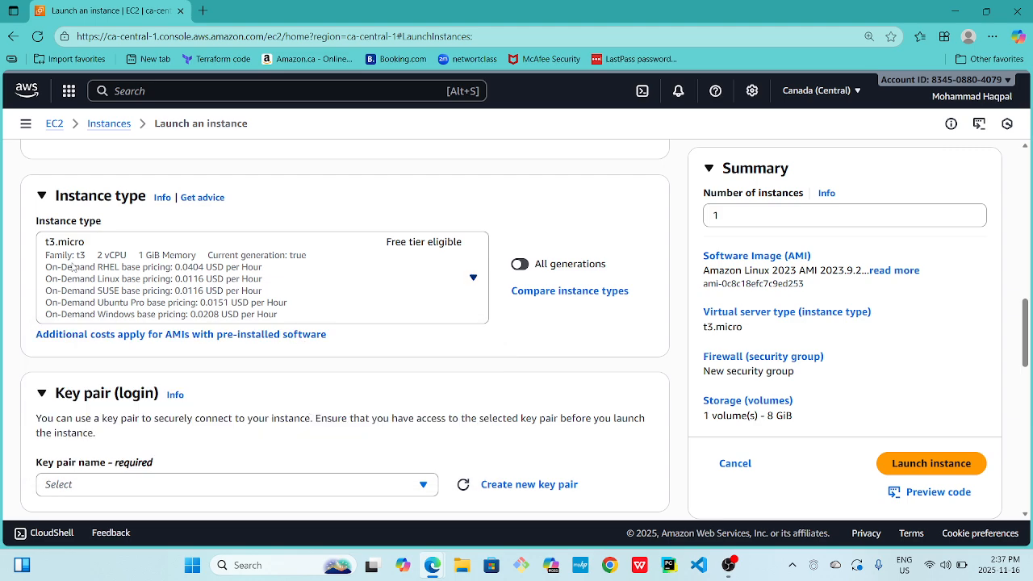
- Set the login key pair to Proceed without a key pair (Not recommended)
scroll(157, 300, "down", 2)
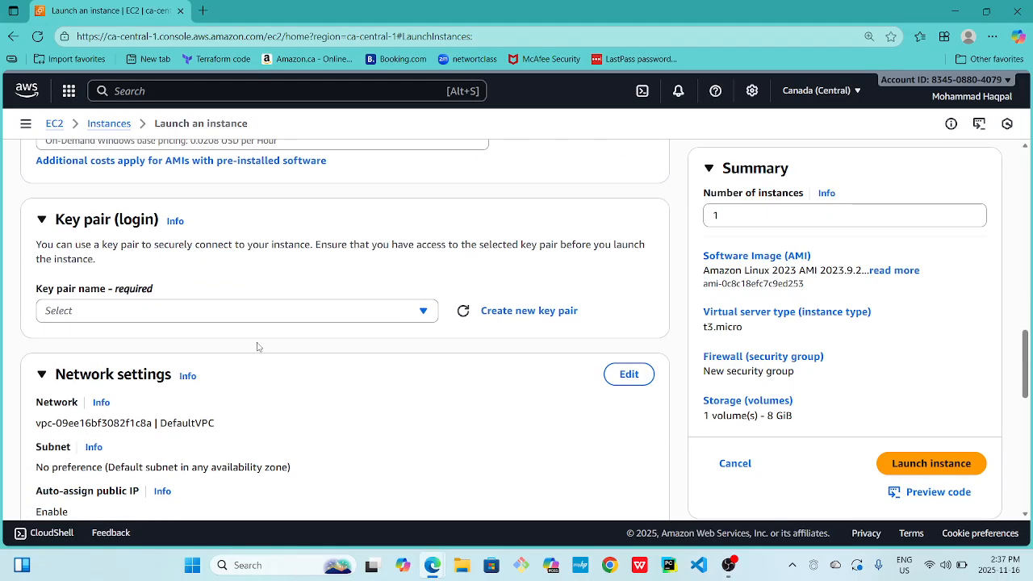
left_click(209, 312)
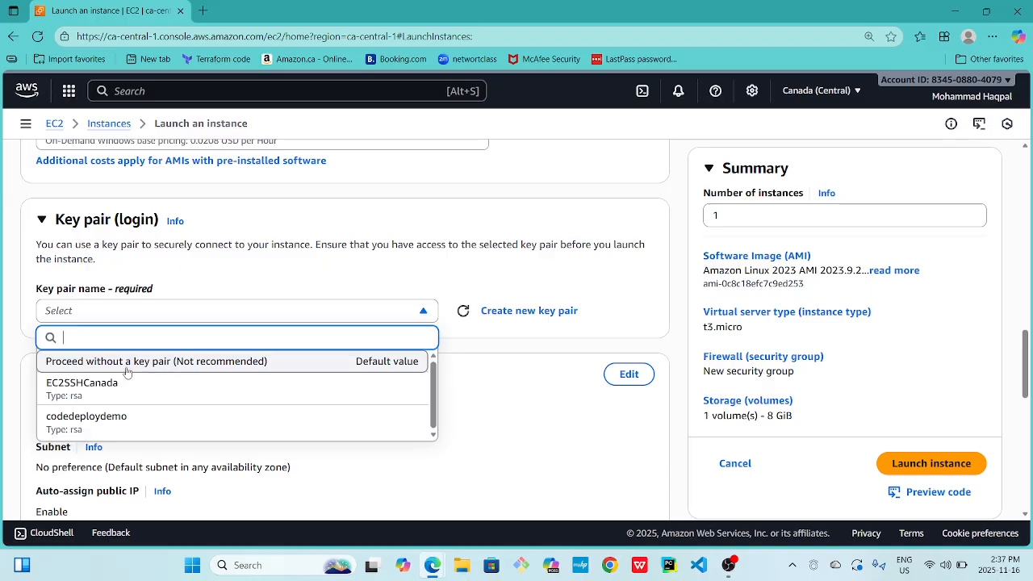
left_click(157, 368)
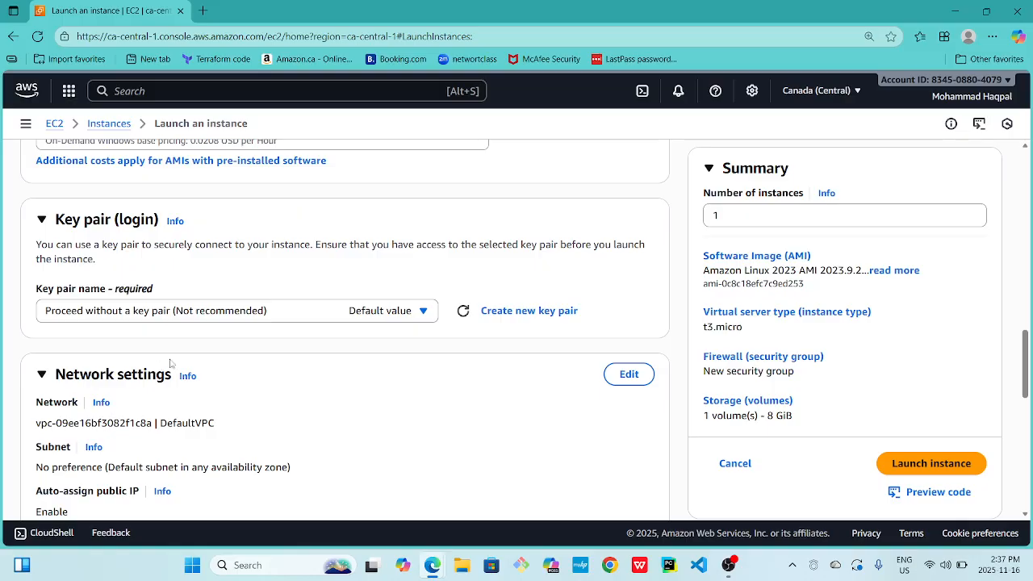
left_click(316, 318)
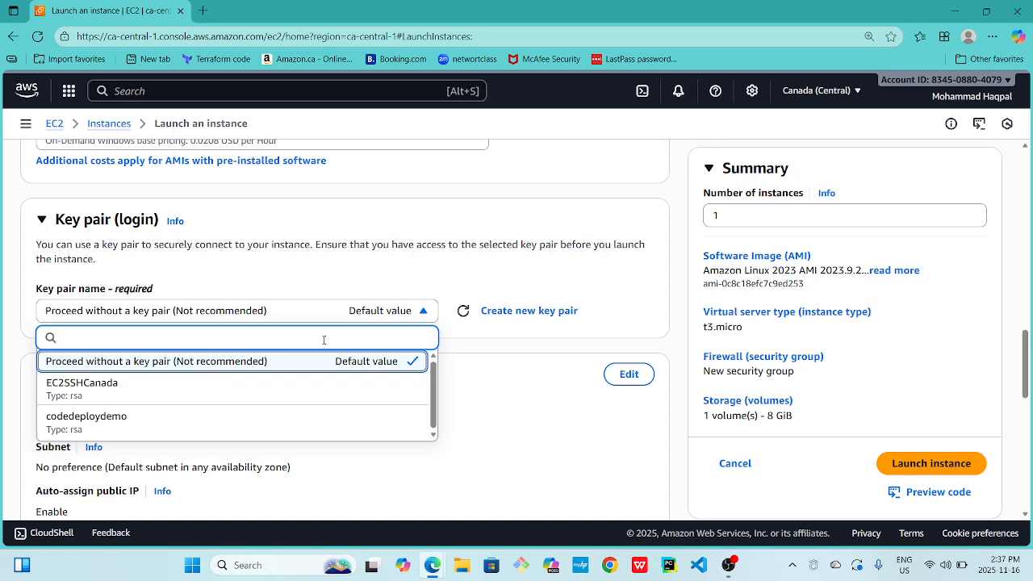
left_click(320, 367)
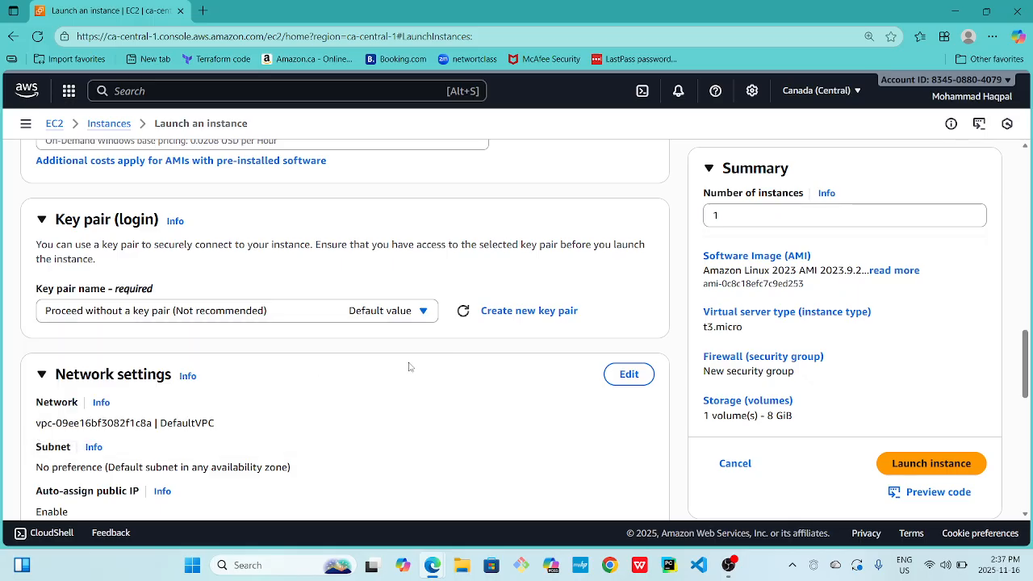
- Allow both HTTPS and HTTP traffic from the internet in the new security group's firewall rules
scroll(421, 307, "down", 1)
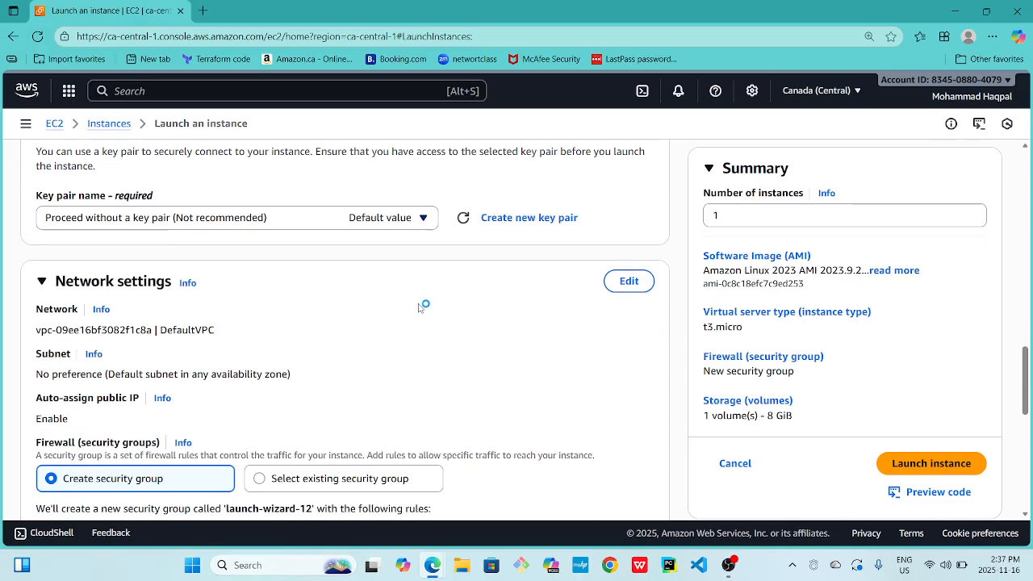
scroll(419, 307, "down", 1)
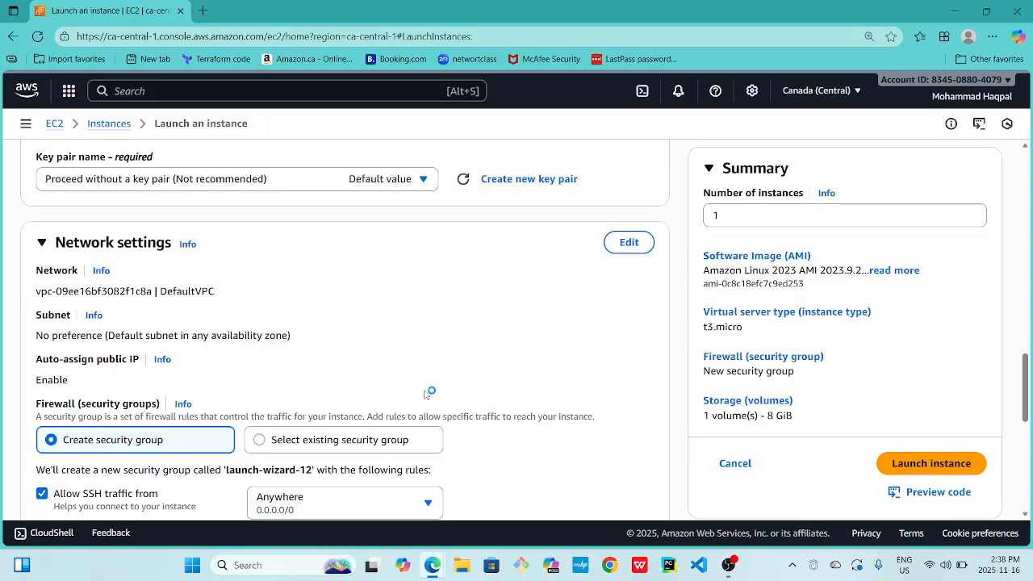
scroll(426, 396, "down", 2)
scroll(426, 395, "down", 1)
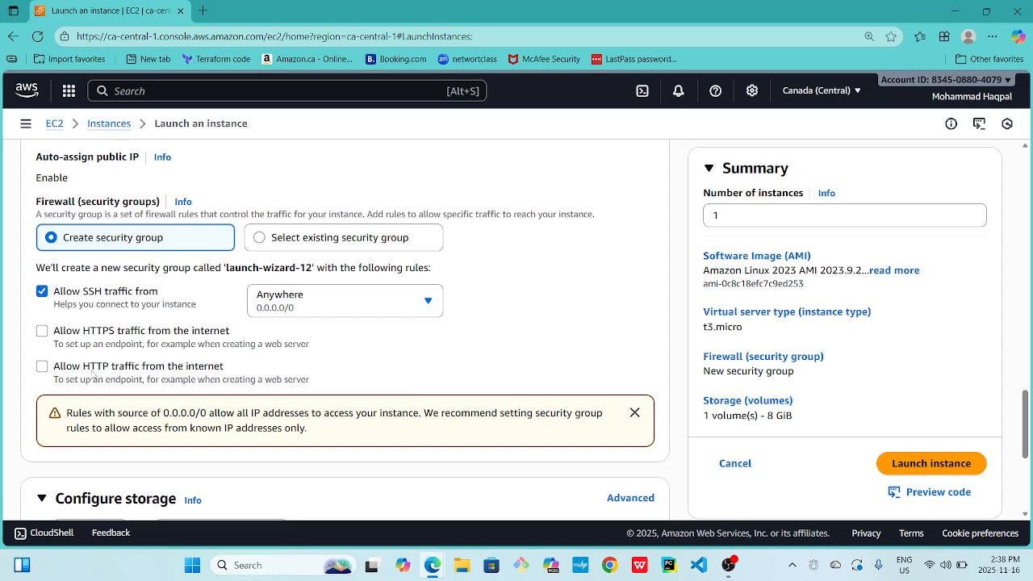
left_click(42, 331)
left_click(42, 367)
- Review the storage configuration and the advanced details of the instance being launched, leaving the advanced details collapsed
scroll(306, 379, "down", 3)
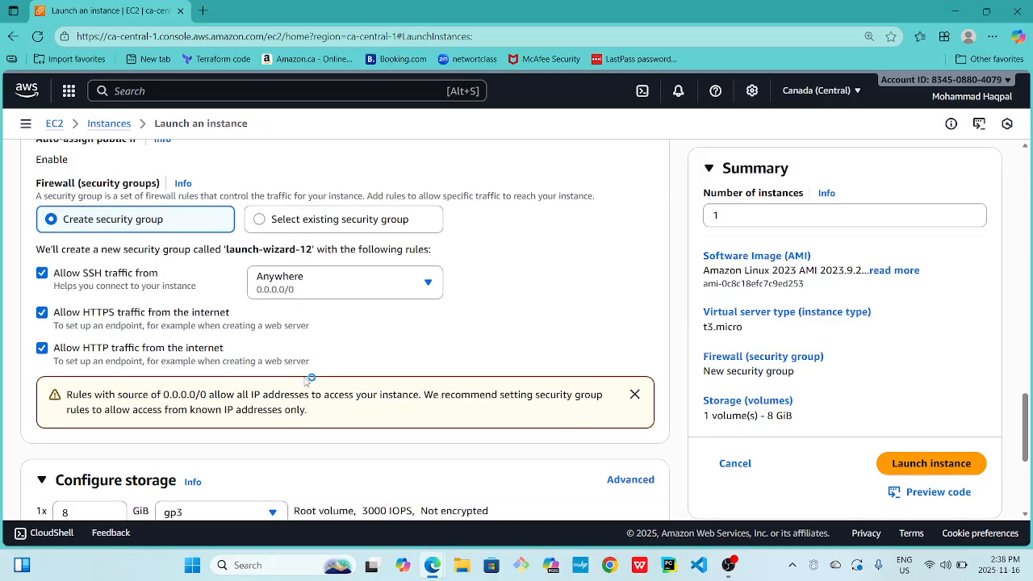
scroll(307, 381, "down", 1)
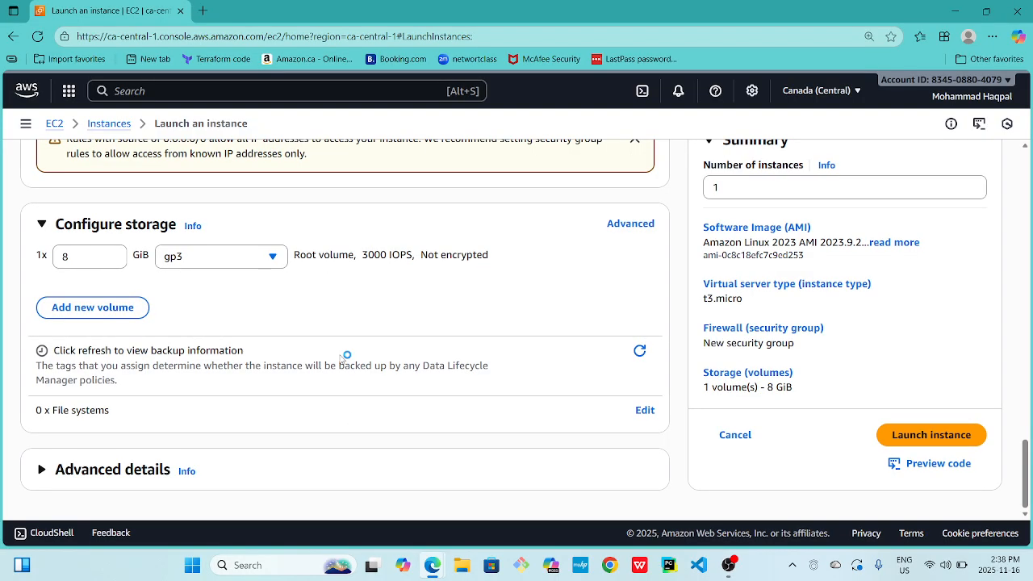
scroll(347, 357, "down", 2)
left_click(41, 471)
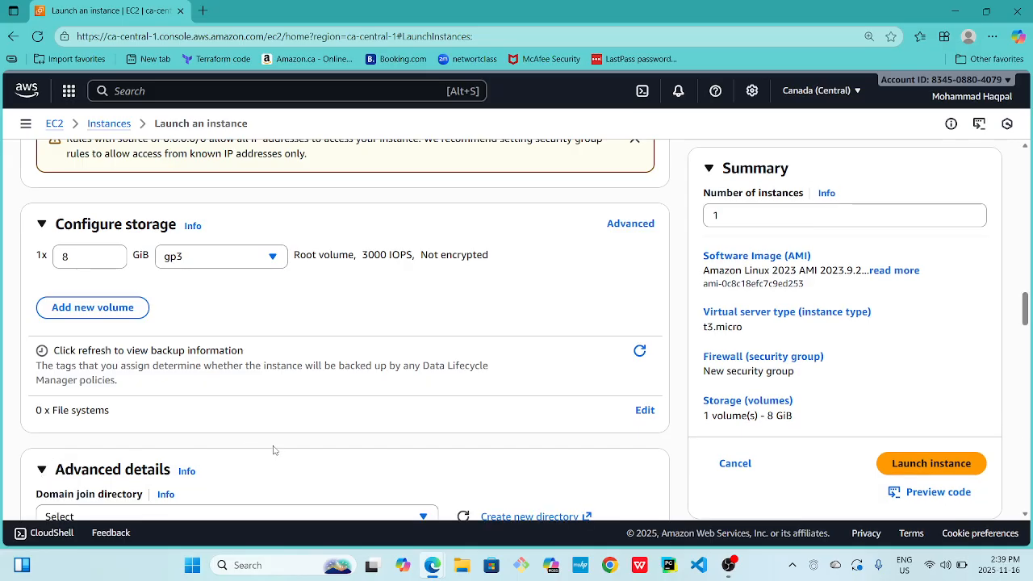
scroll(272, 450, "down", 3)
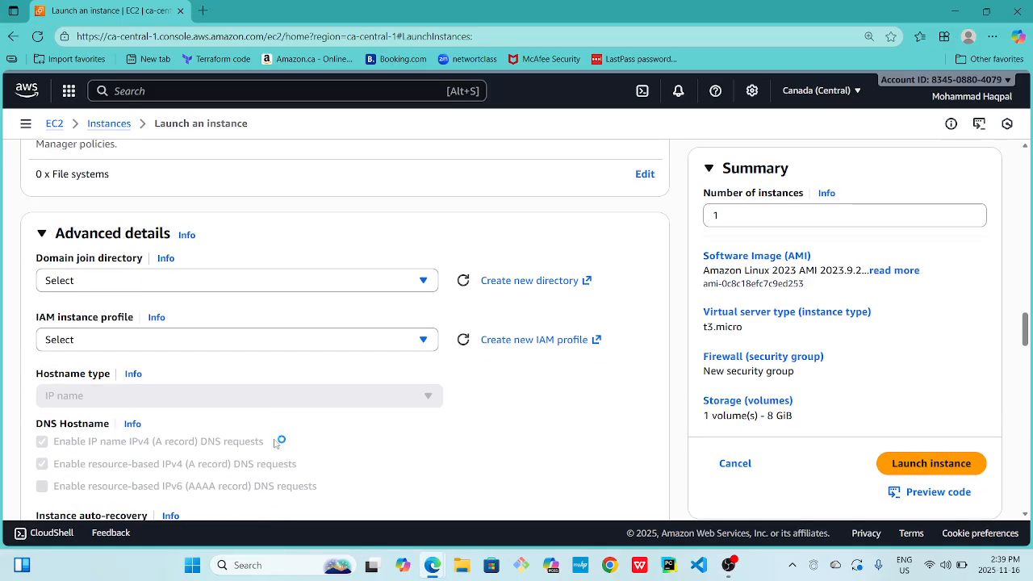
scroll(275, 448, "down", 3)
scroll(275, 443, "down", 8)
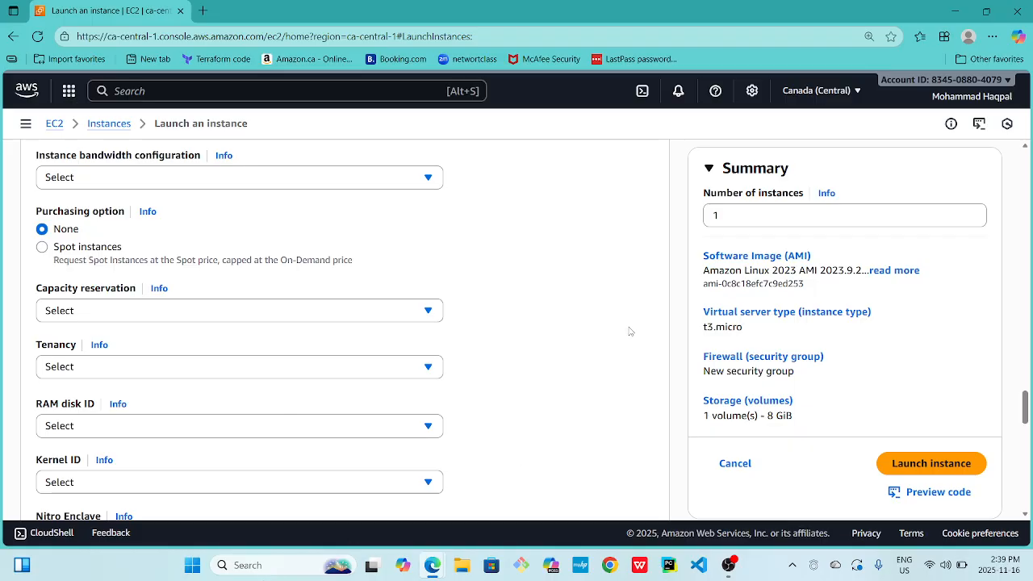
scroll(632, 330, "up", 4)
scroll(634, 328, "up", 10)
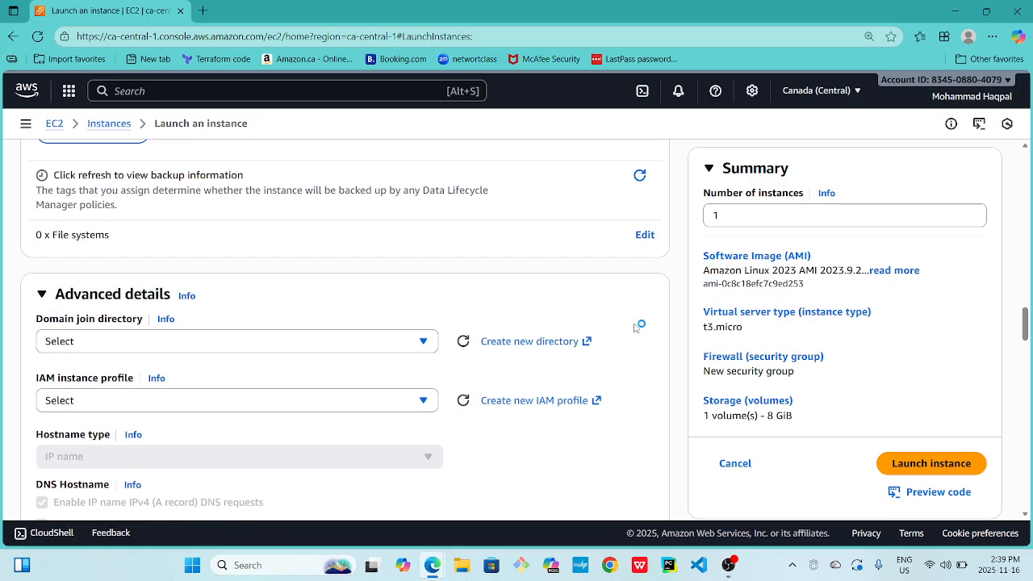
left_click(43, 295)
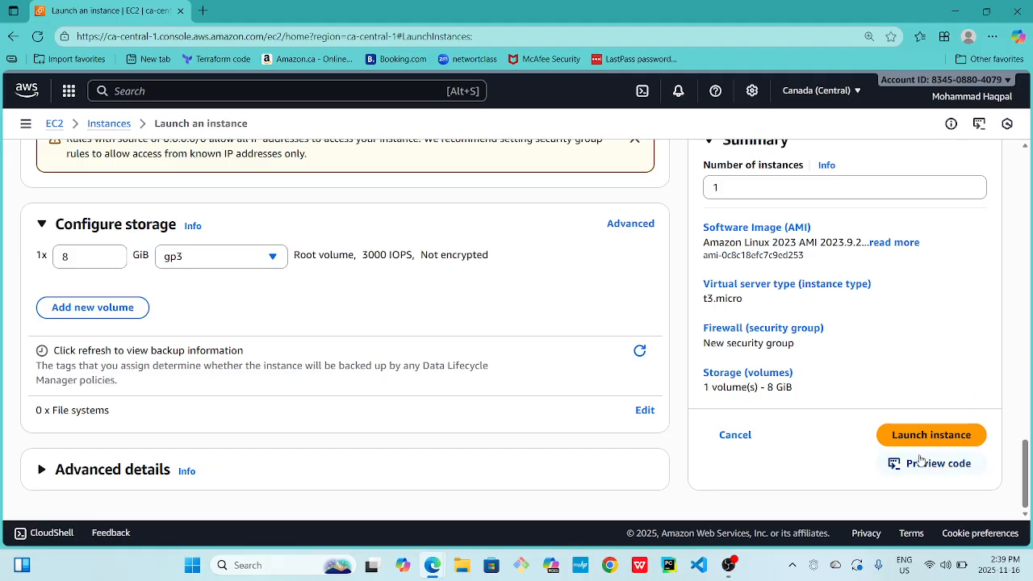
- Launch the configured instance and open the list of EC2 instances
left_click(946, 437)
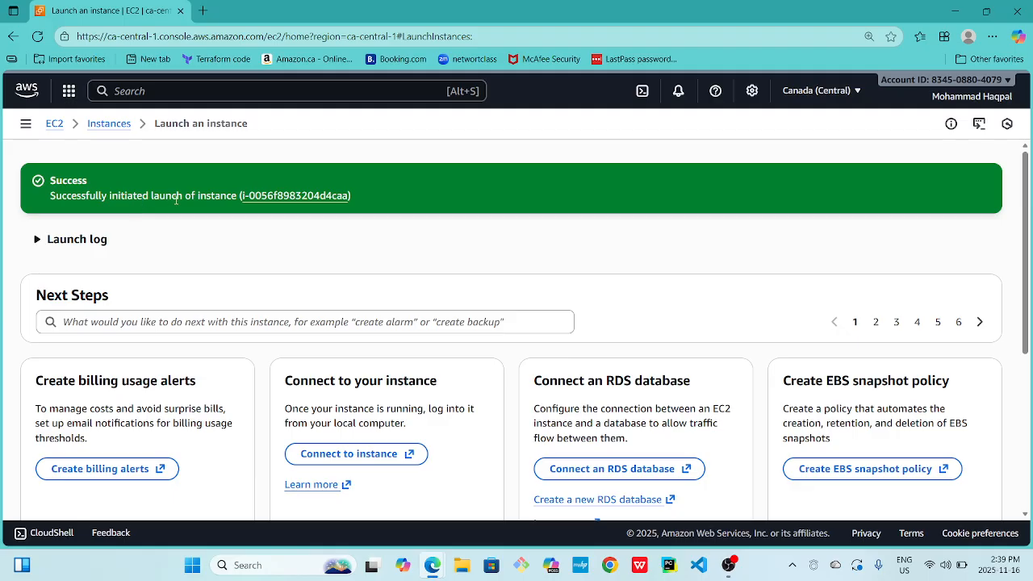
left_click(296, 202)
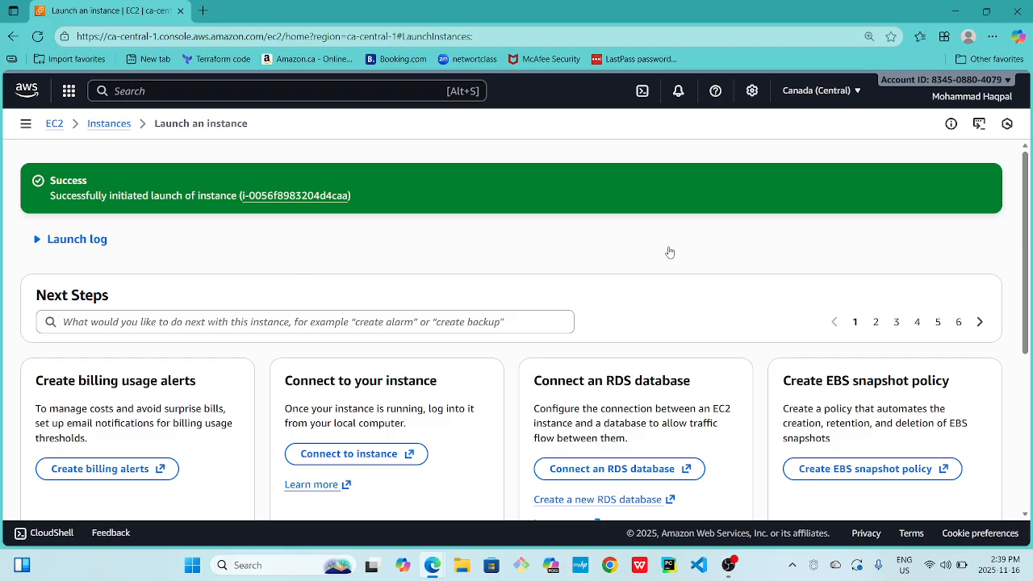
left_click(108, 128)
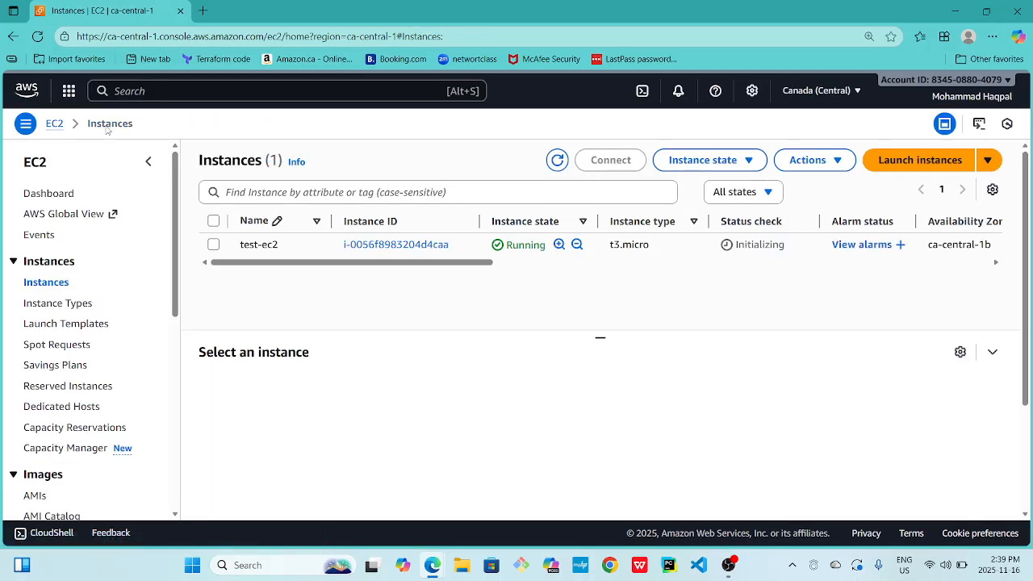
- Go through the EC2 dashboard to the list of running instances and select test-ec2
left_click(50, 193)
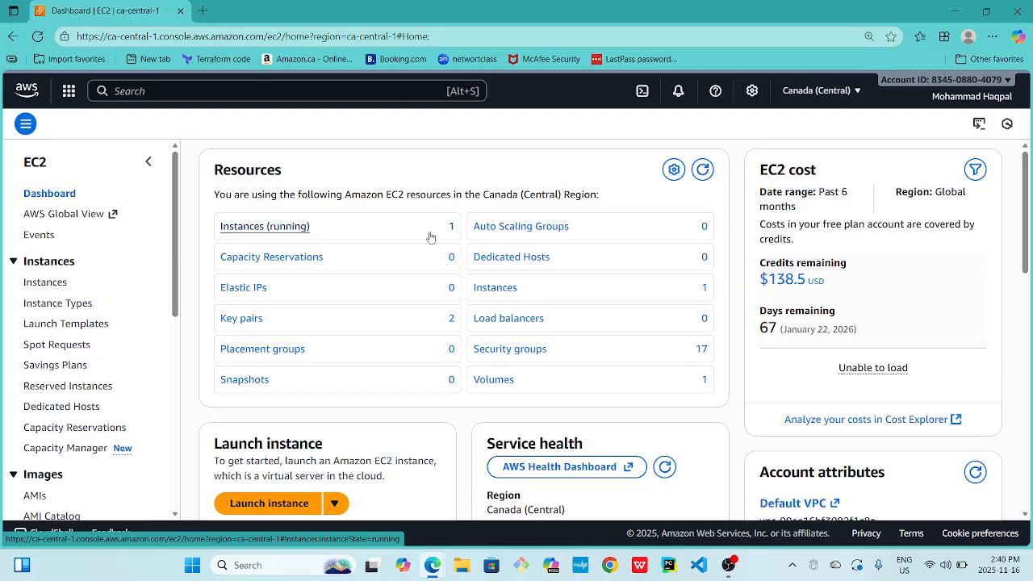
left_click(272, 228)
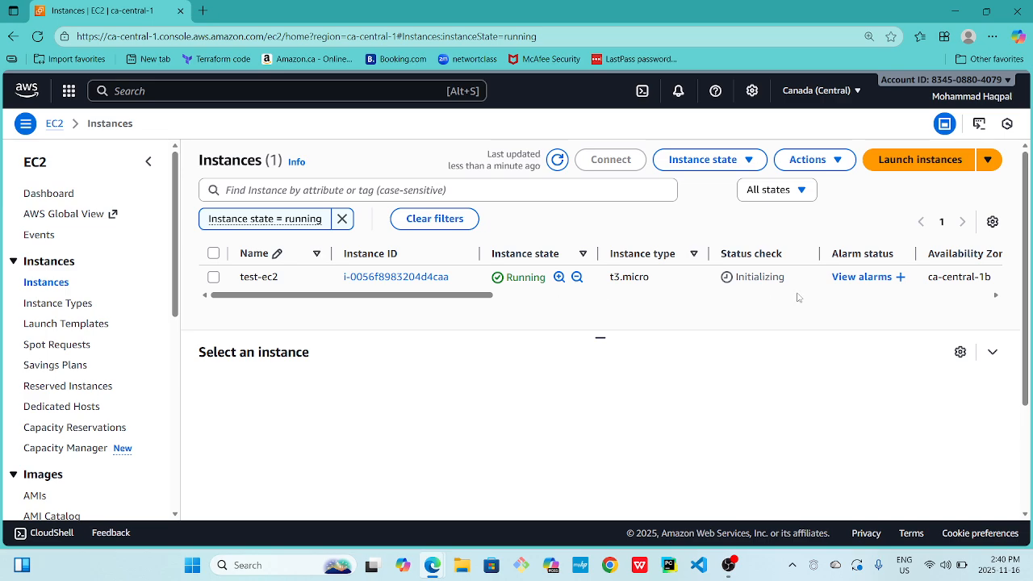
left_click(214, 277)
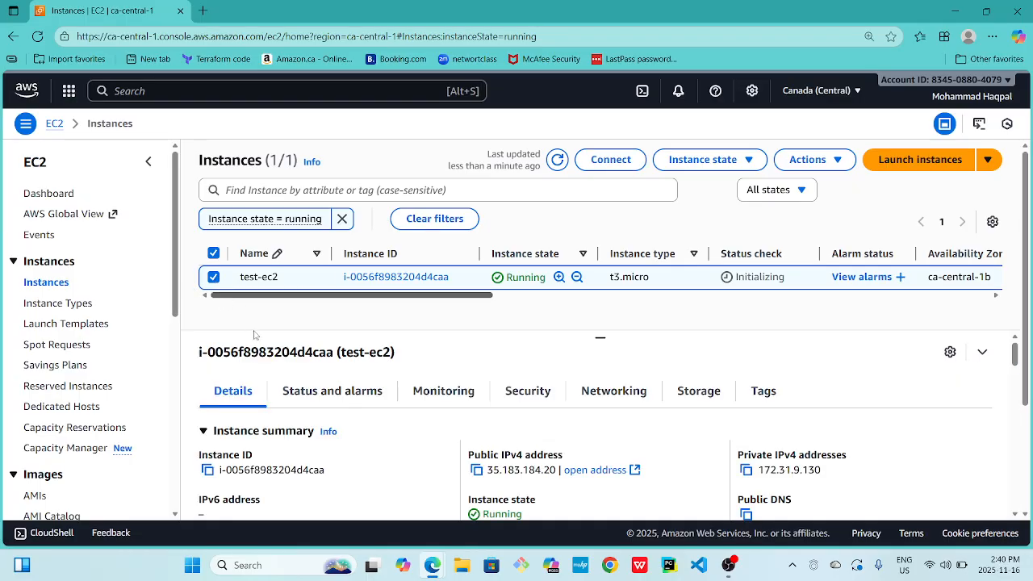
- Examine the details of test-ec2, including its IP addresses, DNS names, VPC, subnet and AMI information
scroll(274, 448, "down", 1)
scroll(275, 449, "up", 1)
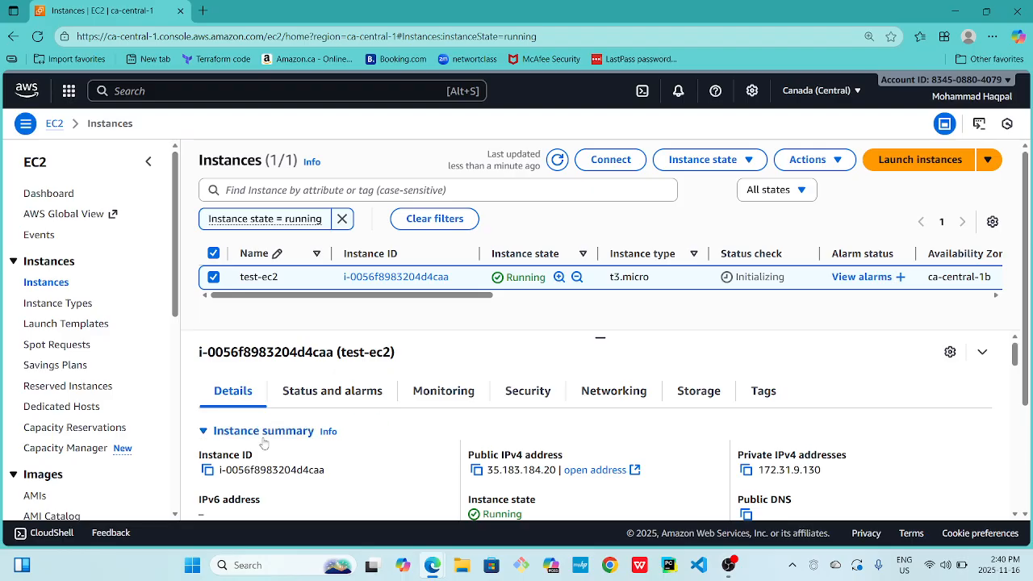
scroll(346, 461, "down", 1)
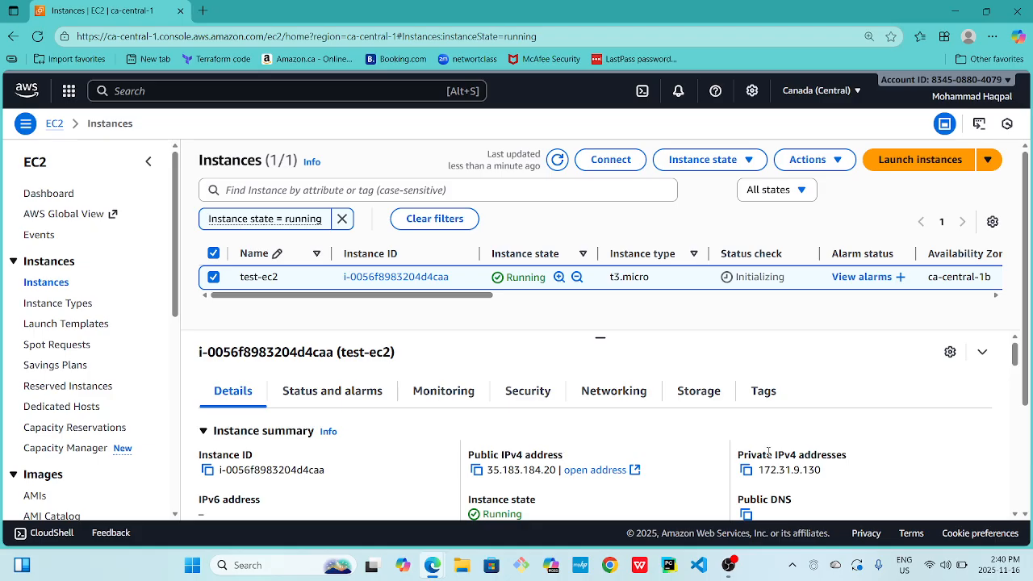
scroll(818, 458, "down", 1)
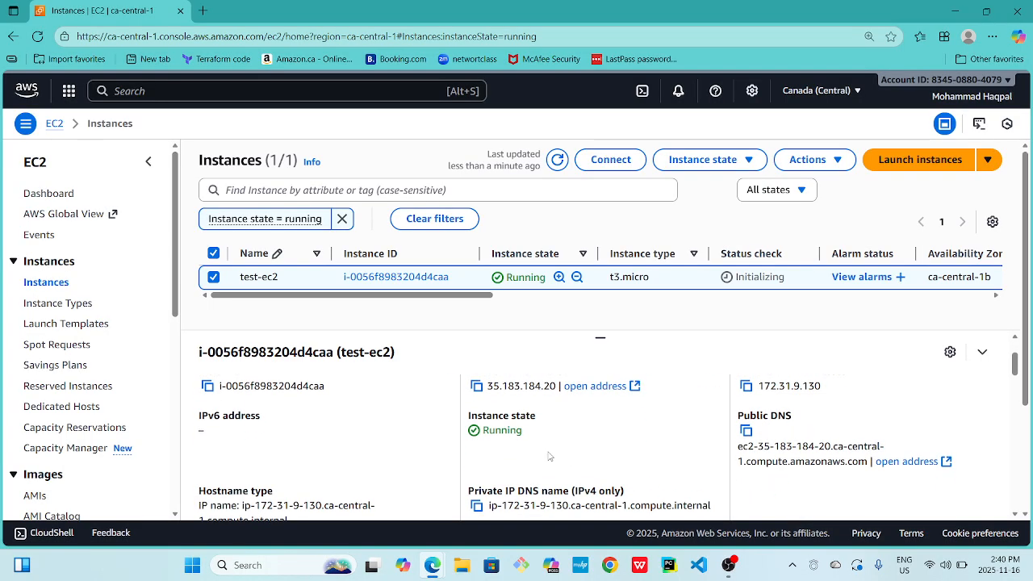
scroll(537, 426, "down", 1)
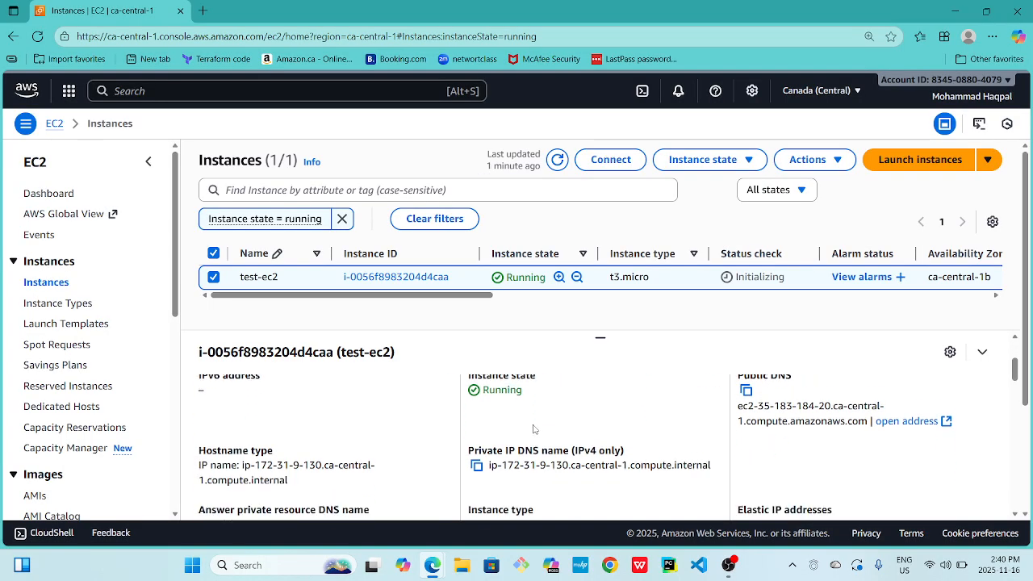
scroll(536, 426, "down", 2)
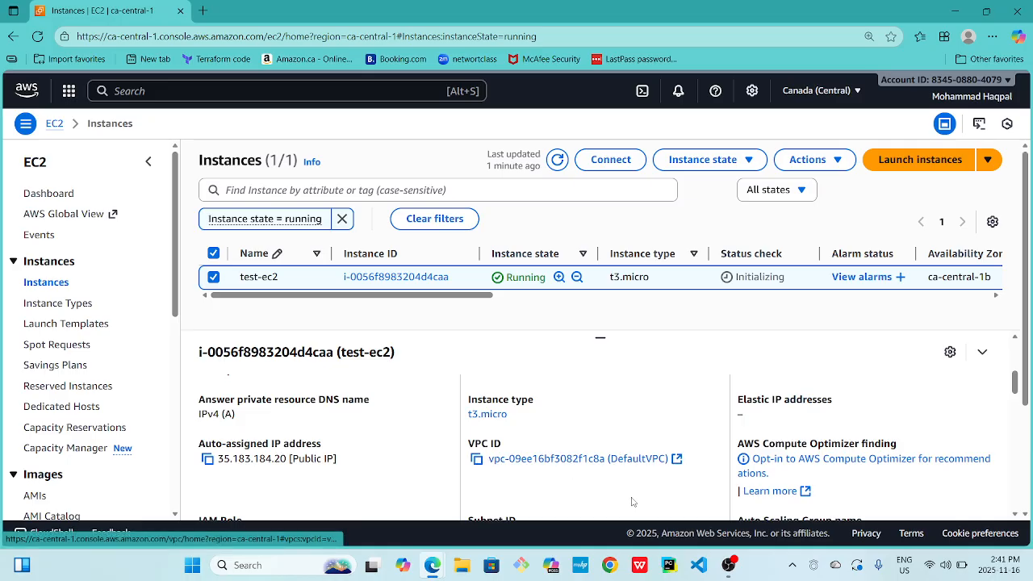
scroll(631, 488, "down", 3)
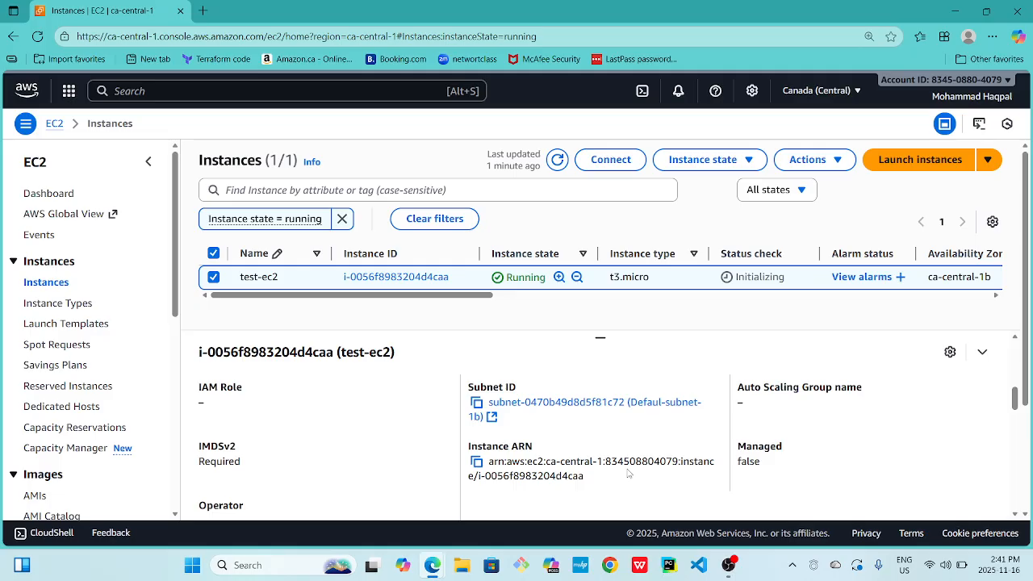
scroll(629, 474, "down", 10)
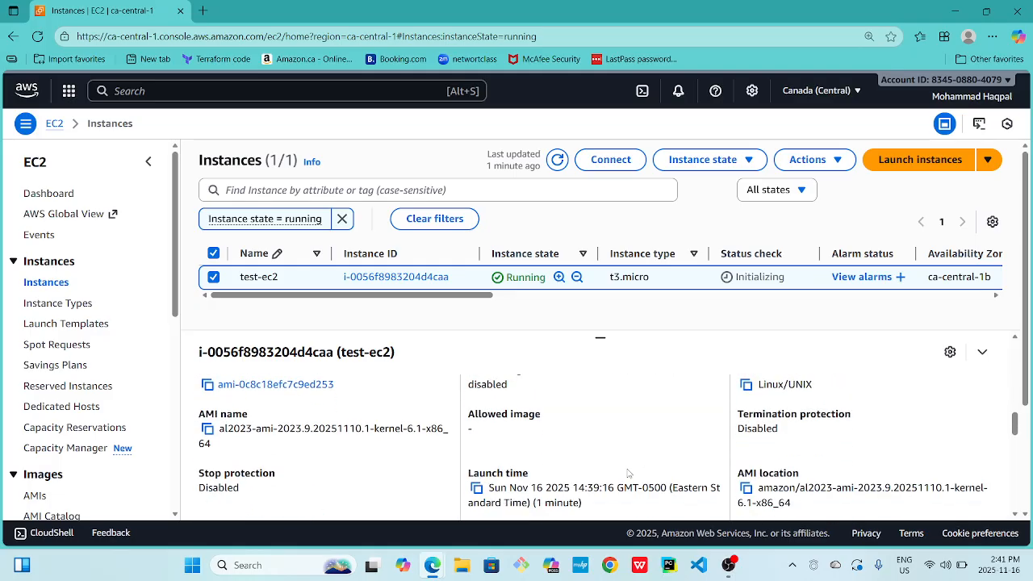
scroll(629, 474, "up", 15)
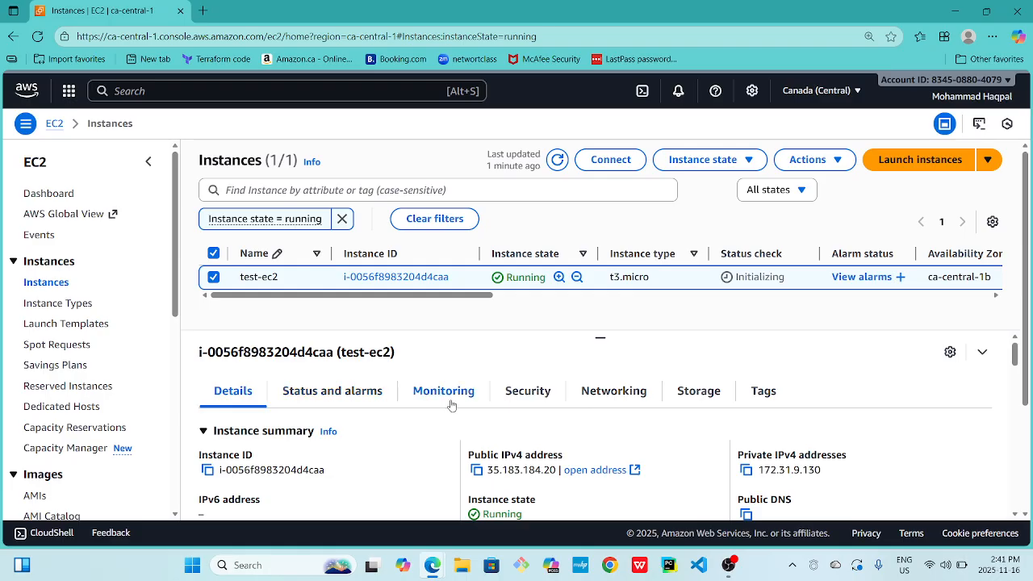
- Review the monitoring metrics of test-ec2 and its security details, including the security group and inbound rules
left_click(452, 405)
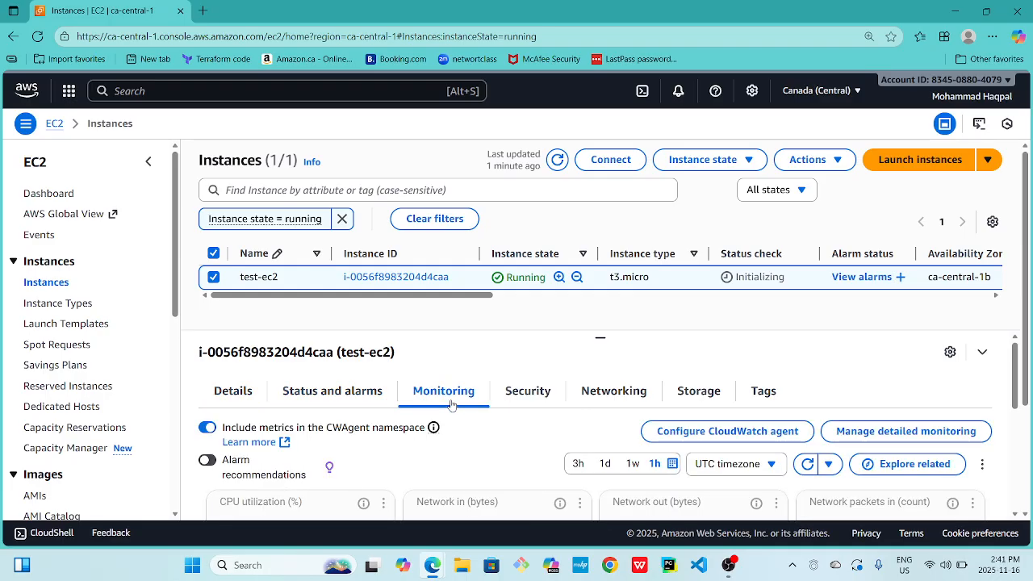
scroll(362, 456, "down", 5)
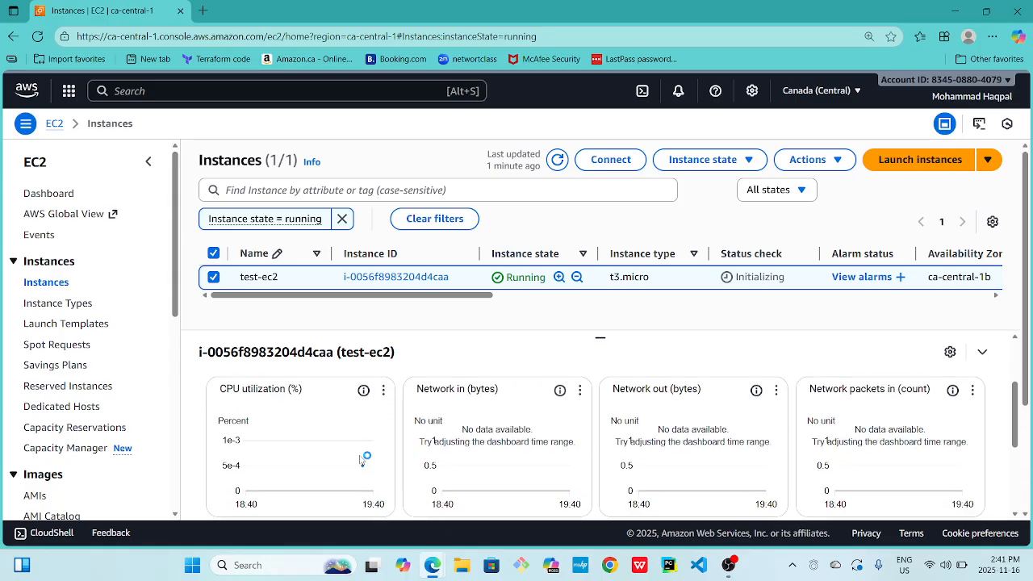
scroll(361, 460, "up", 5)
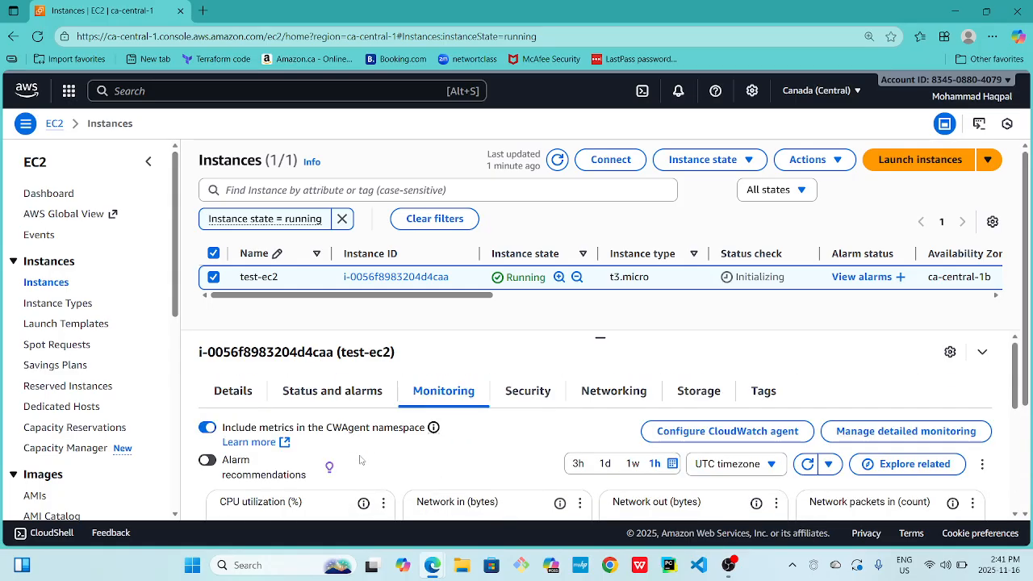
left_click(517, 393)
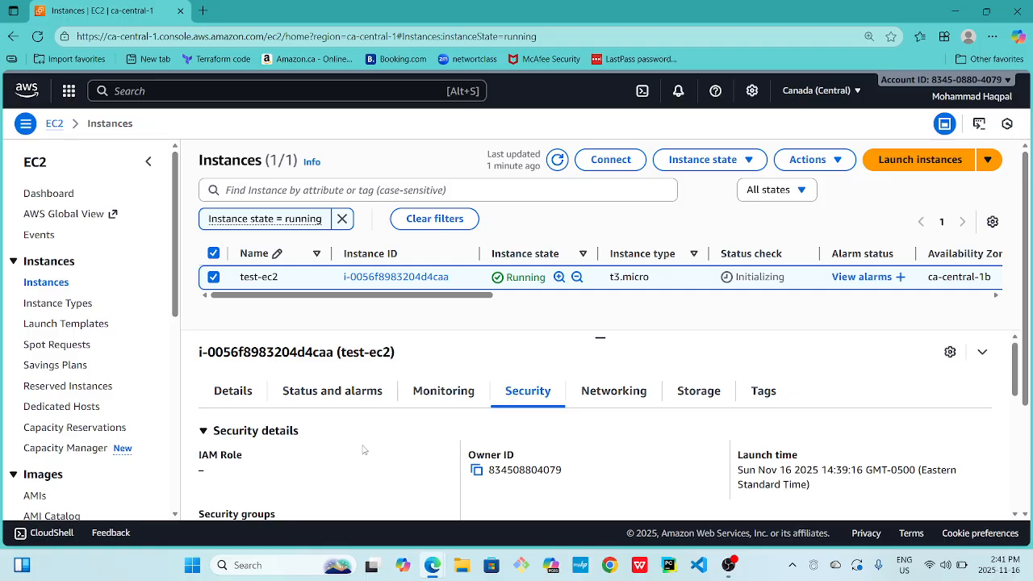
scroll(403, 417, "down", 3)
scroll(364, 448, "down", 1)
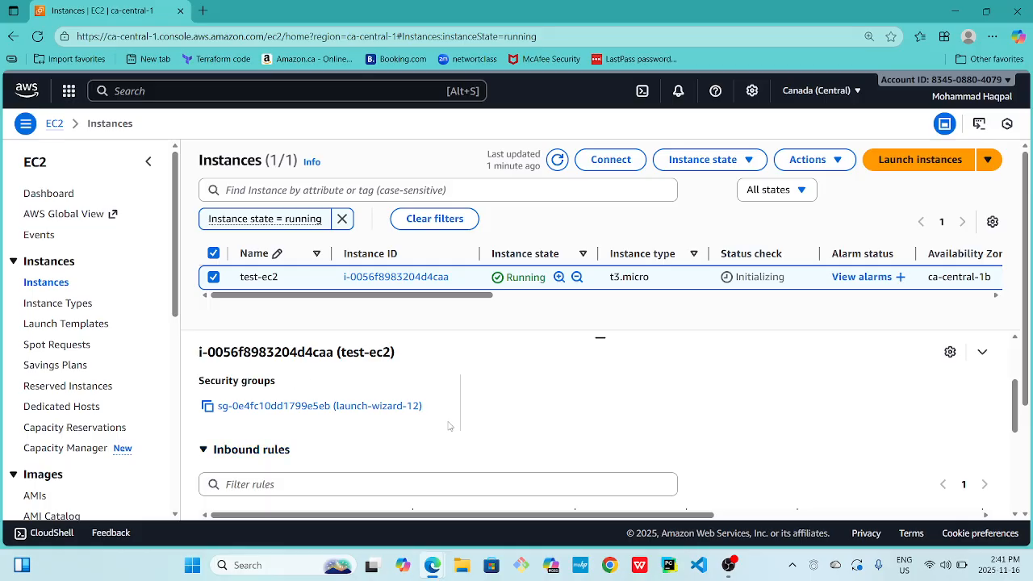
scroll(450, 425, "up", 2)
- Review the networking information of test-ec2, including its VPC, subnet and availability zone
left_click(604, 392)
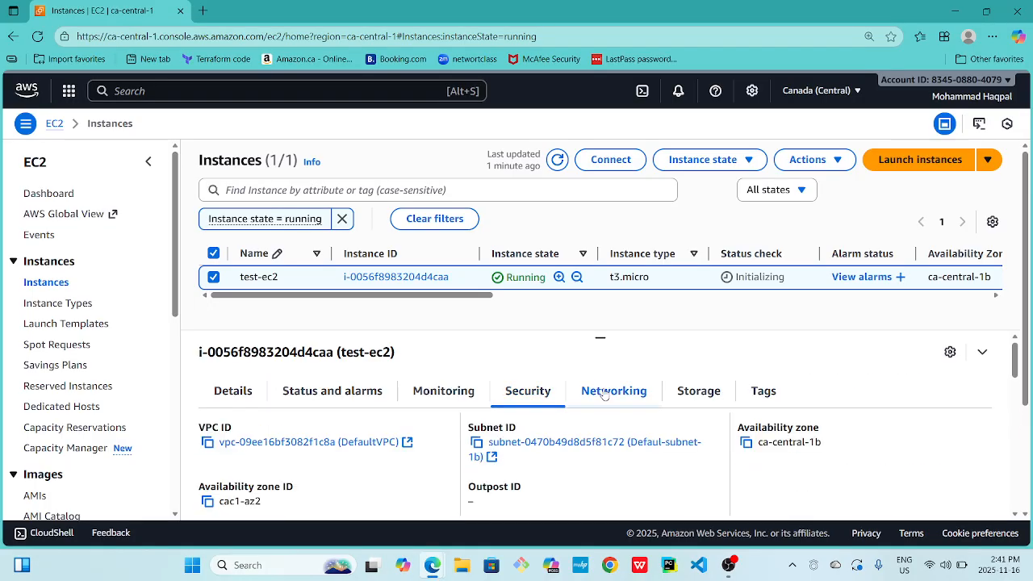
scroll(580, 478, "down", 2)
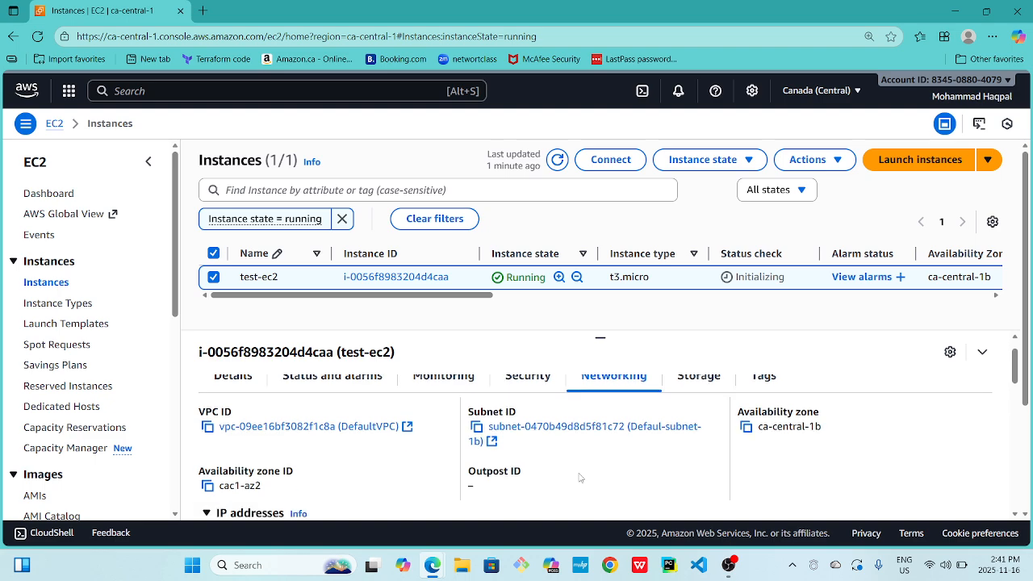
scroll(580, 478, "up", 2)
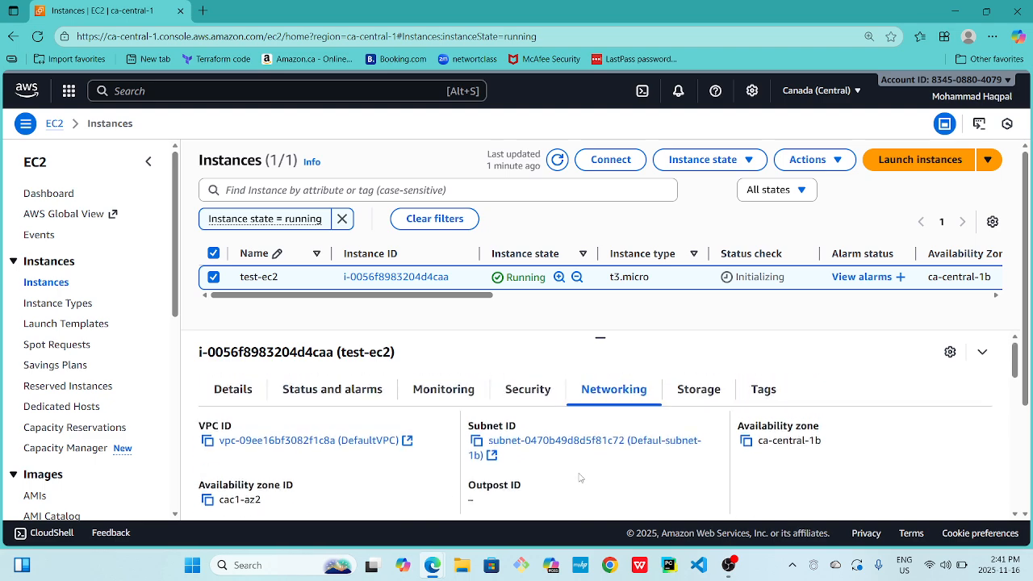
scroll(580, 478, "down", 2)
scroll(580, 478, "up", 2)
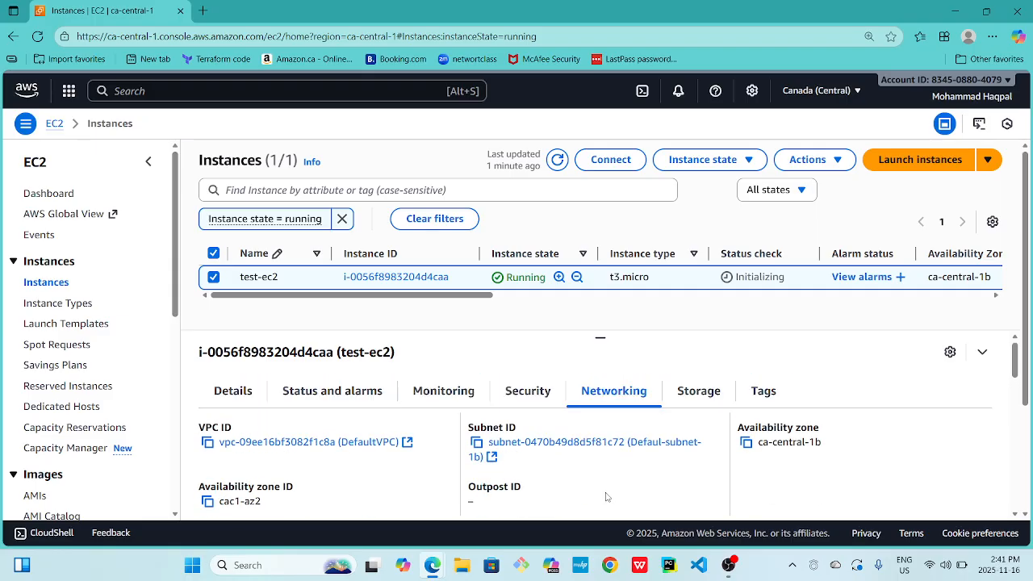
- Review the root device, block devices and volume monitoring of test-ec2, and refresh the instance list
left_click(699, 392)
scroll(611, 478, "down", 3)
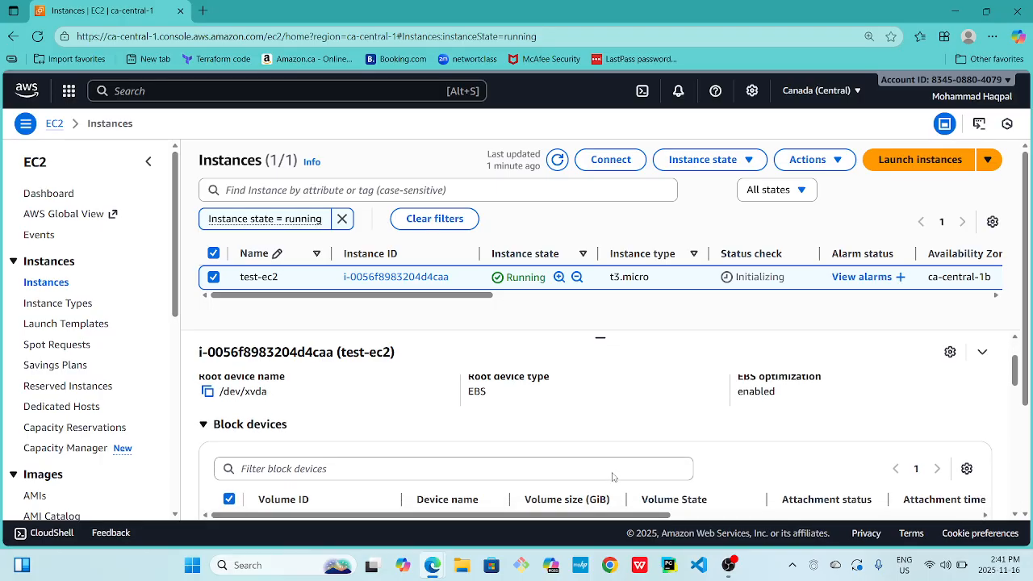
scroll(612, 478, "down", 2)
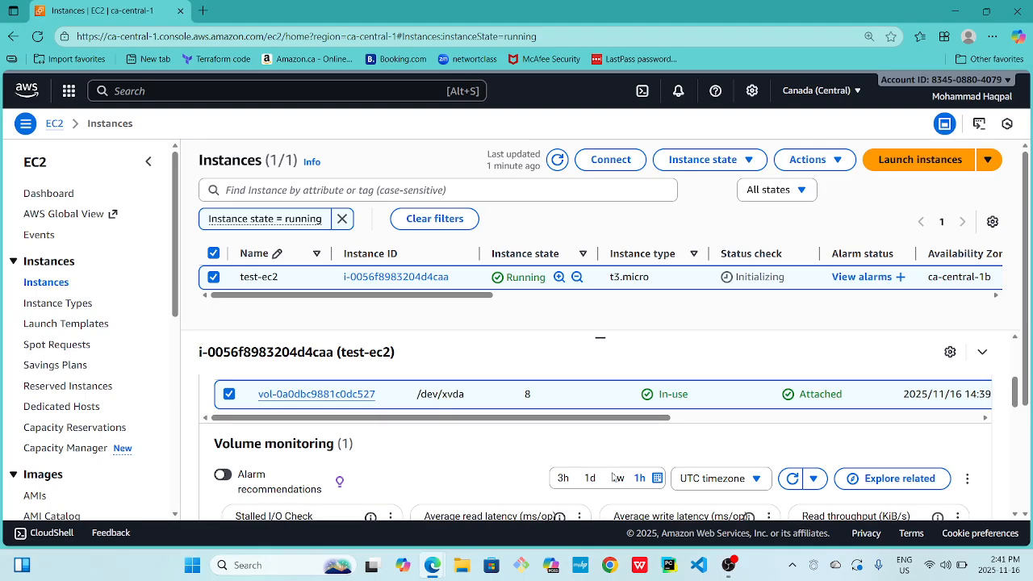
scroll(612, 478, "down", 4)
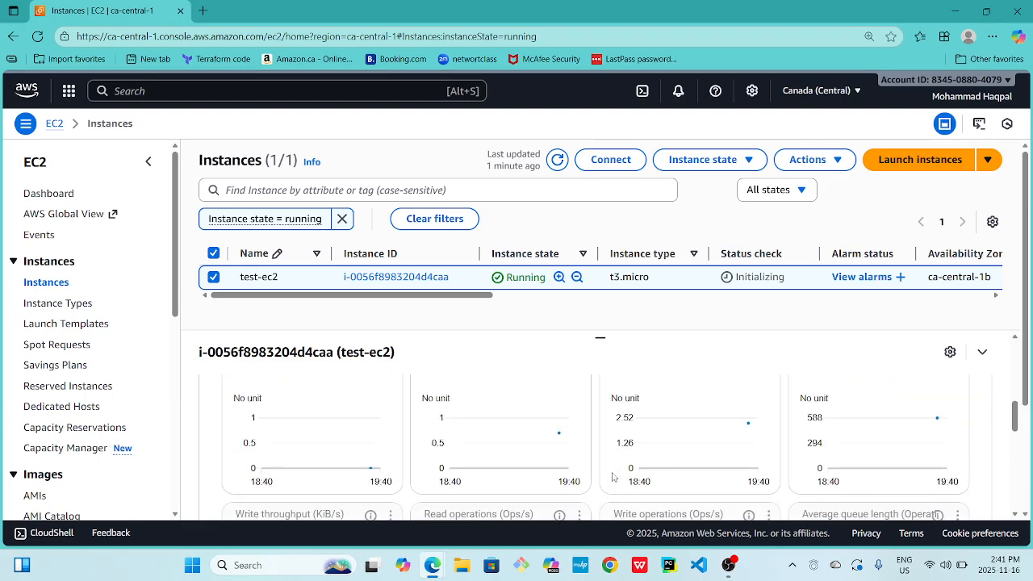
scroll(612, 477, "up", 10)
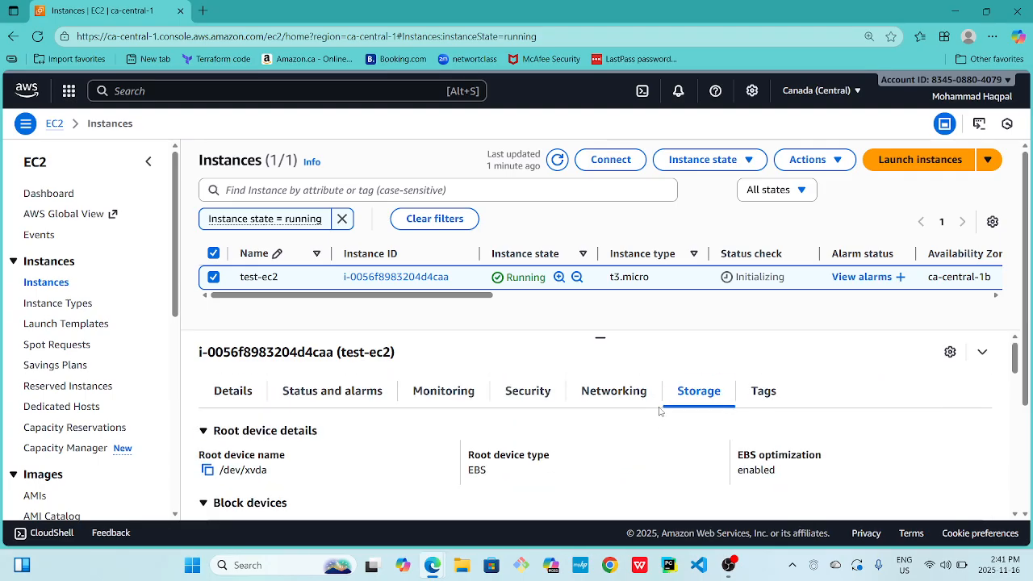
scroll(475, 365, "up", 1)
scroll(476, 364, "down", 1)
left_click(555, 162)
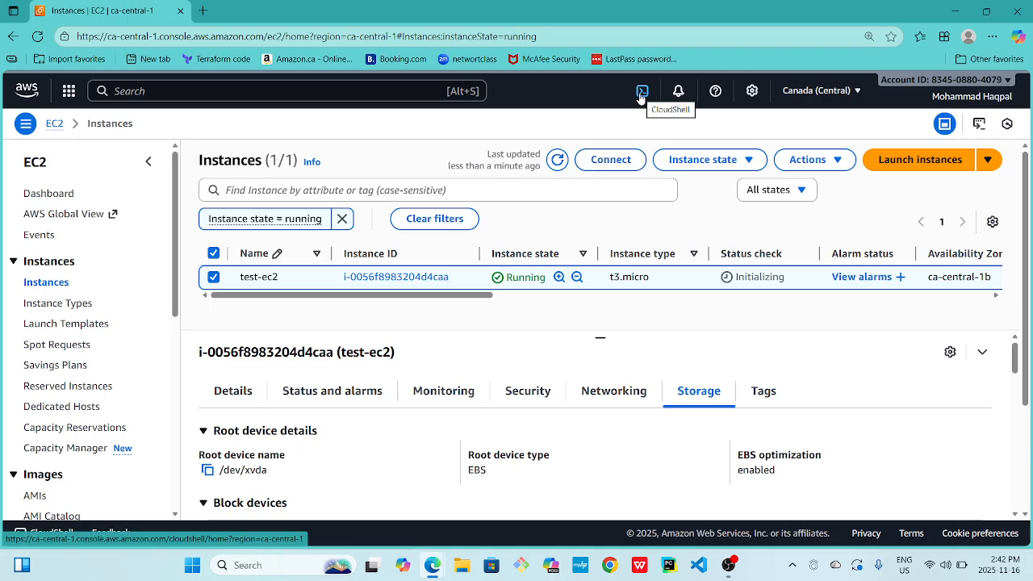
- Connect to test-ec2 through EC2 Instance Connect using its public IPv4 address and the username ec2-user
left_click(618, 165)
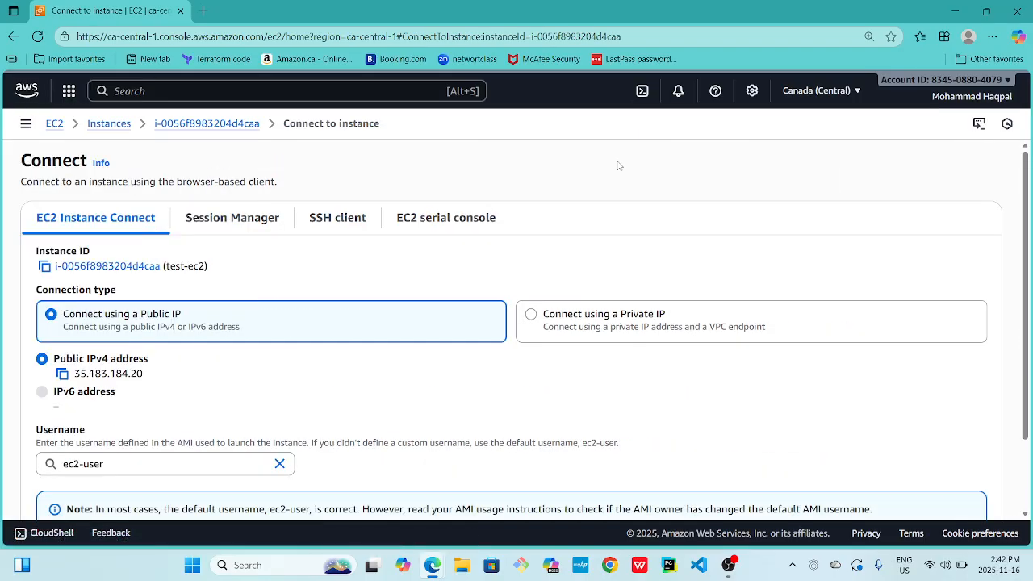
scroll(381, 343, "down", 1)
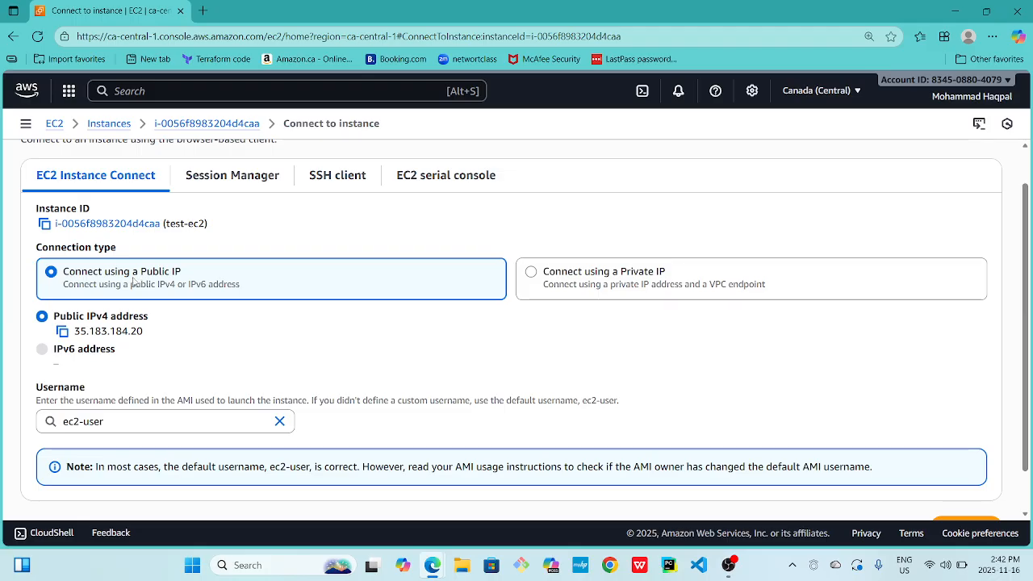
scroll(282, 286, "down", 1)
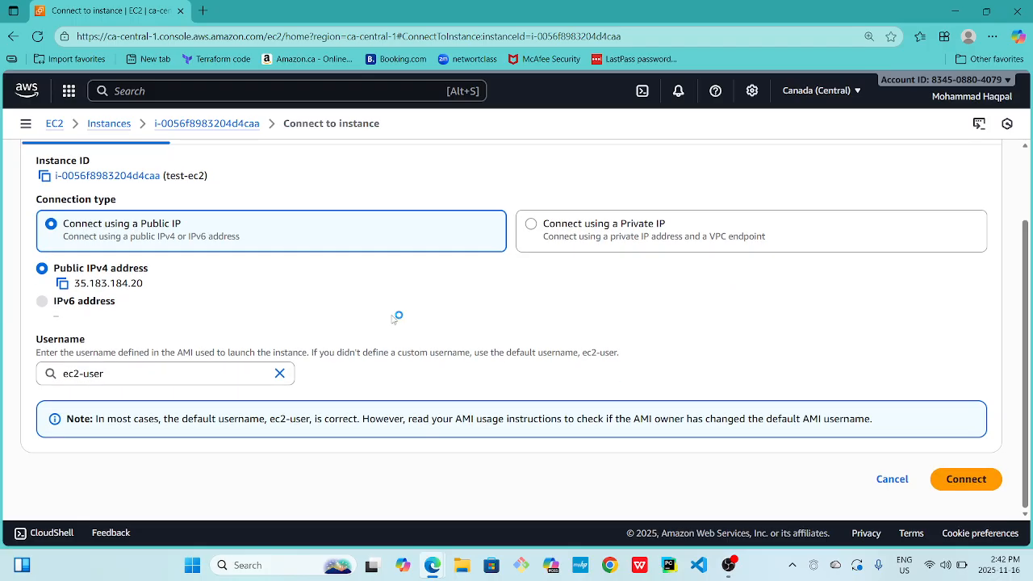
left_click(965, 480)
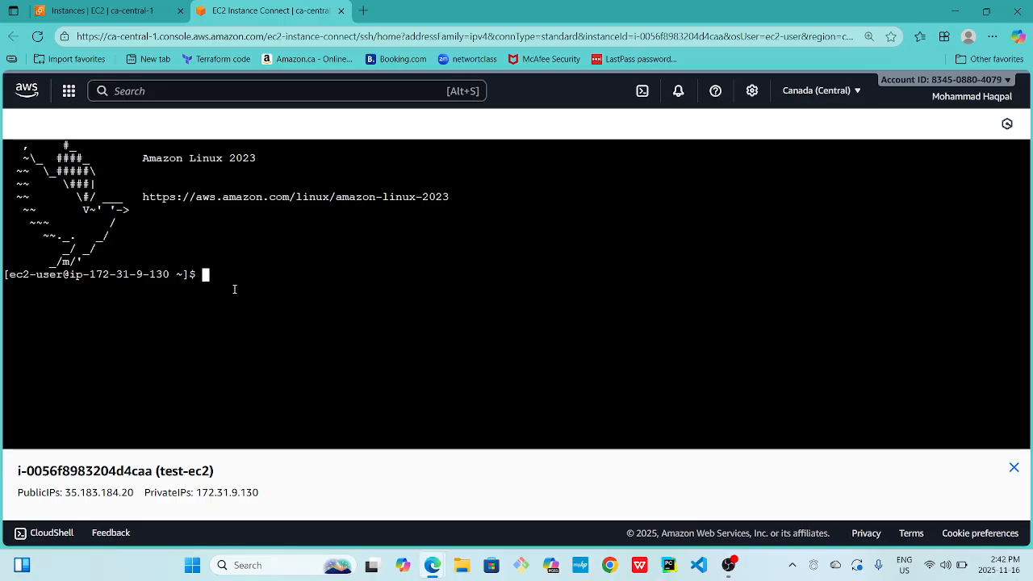
- Check the working directory with pwd and list its contents with ll in the test-ec2 terminal, and close the session
type("l")
key("BackSpace")
type("pwd")
key("Return")
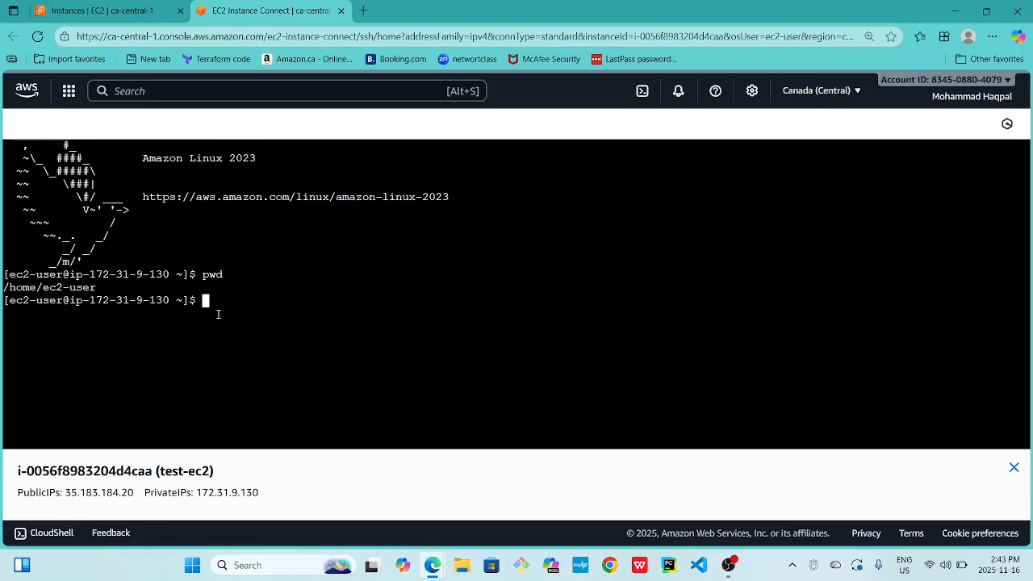
type("ll")
key("Return")
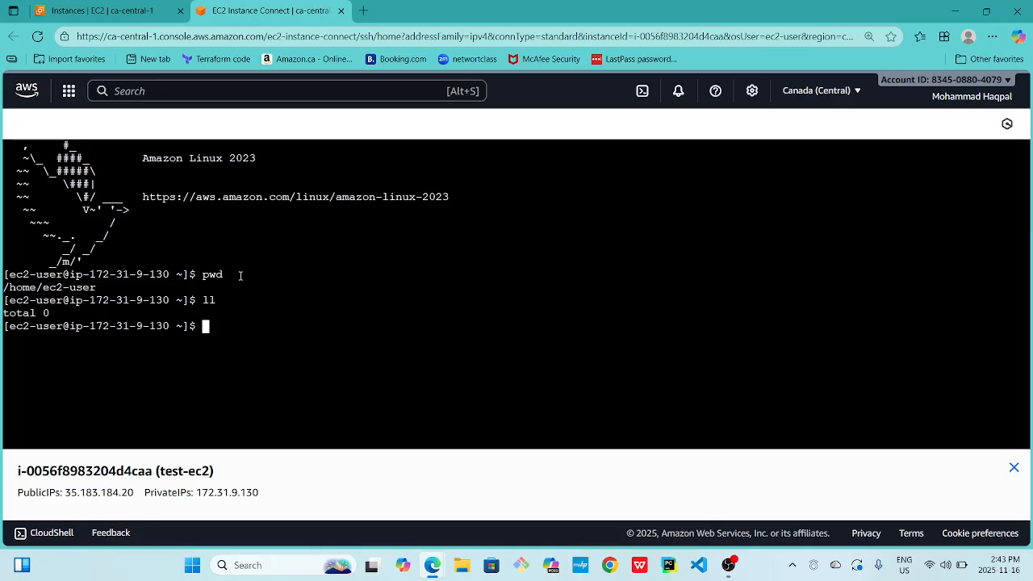
left_click(341, 10)
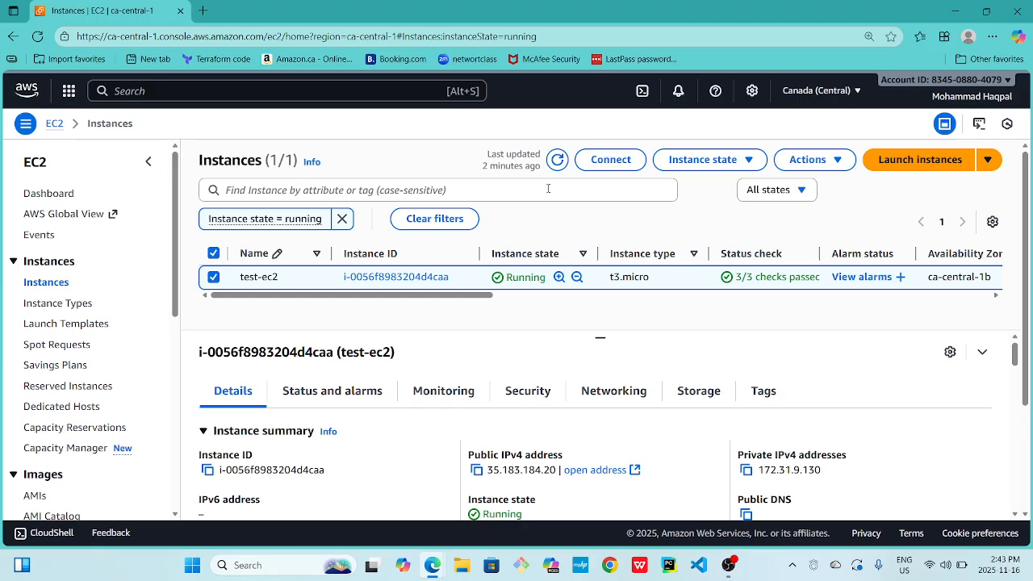
- View the CloudShell terminal for the ca-central-1 region and close it
left_click(645, 93)
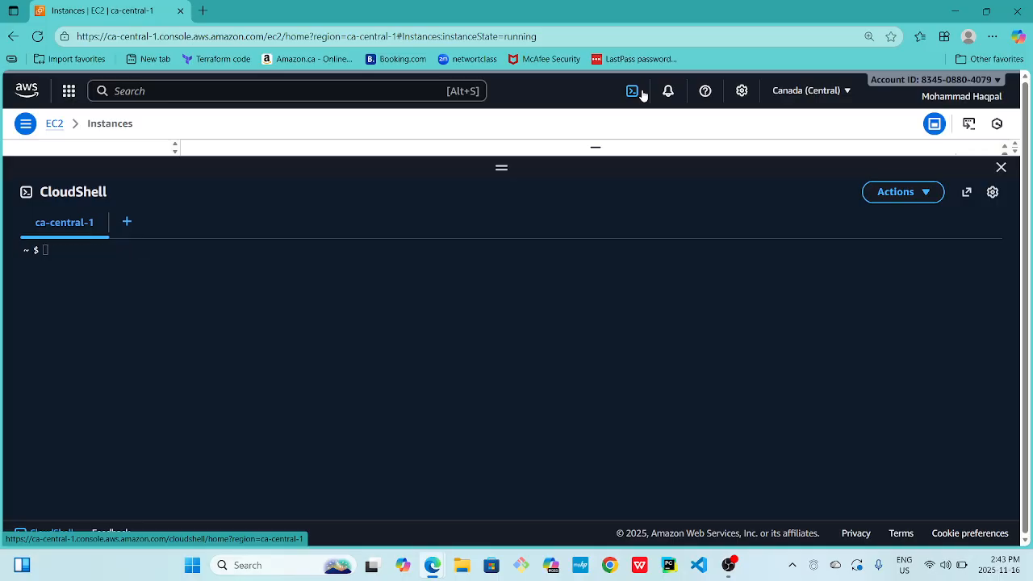
left_click(70, 251)
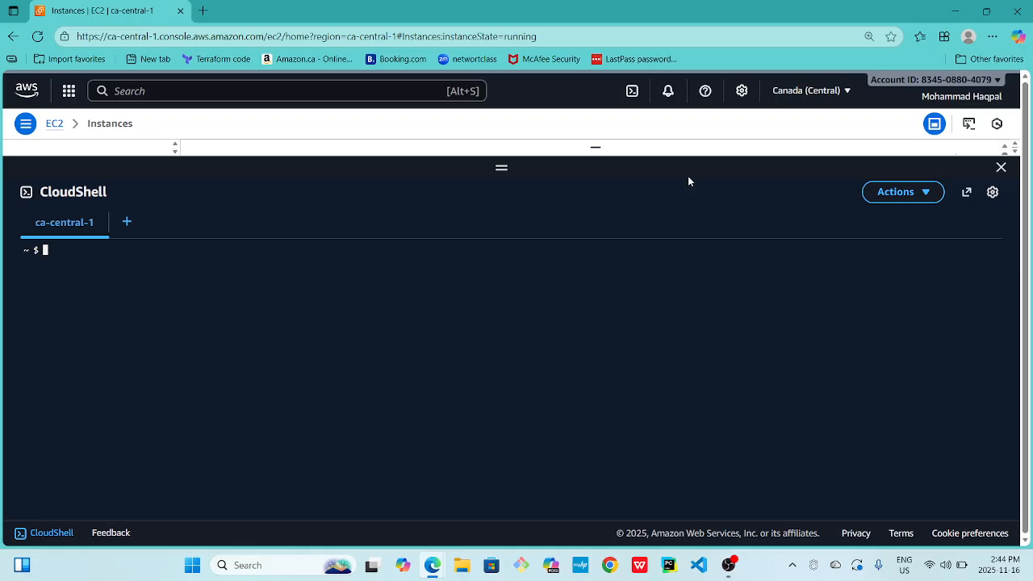
left_click(1001, 167)
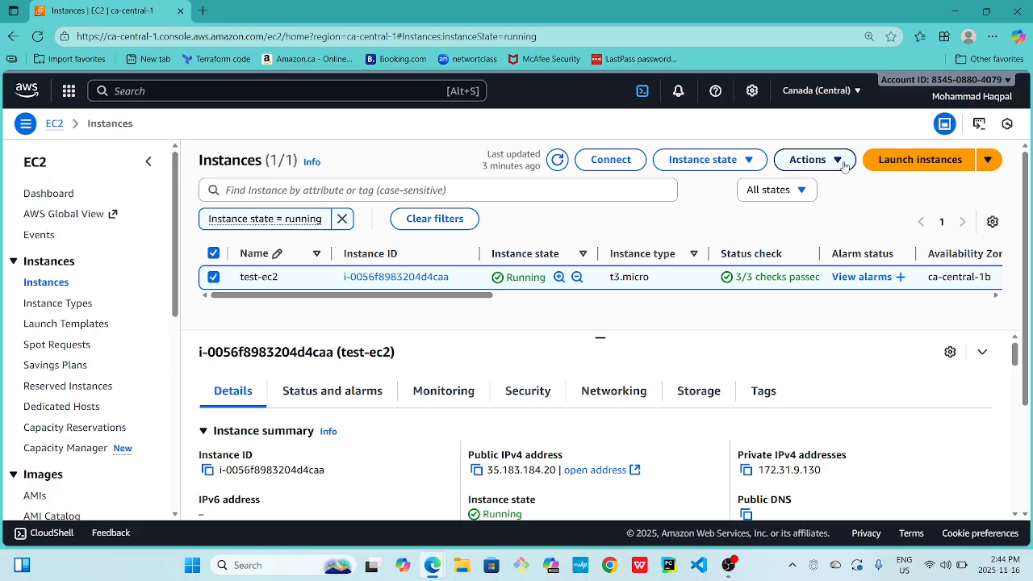
- Terminate the test-ec2 instance without skipping OS shutdown, and refresh the instance list
left_click(750, 161)
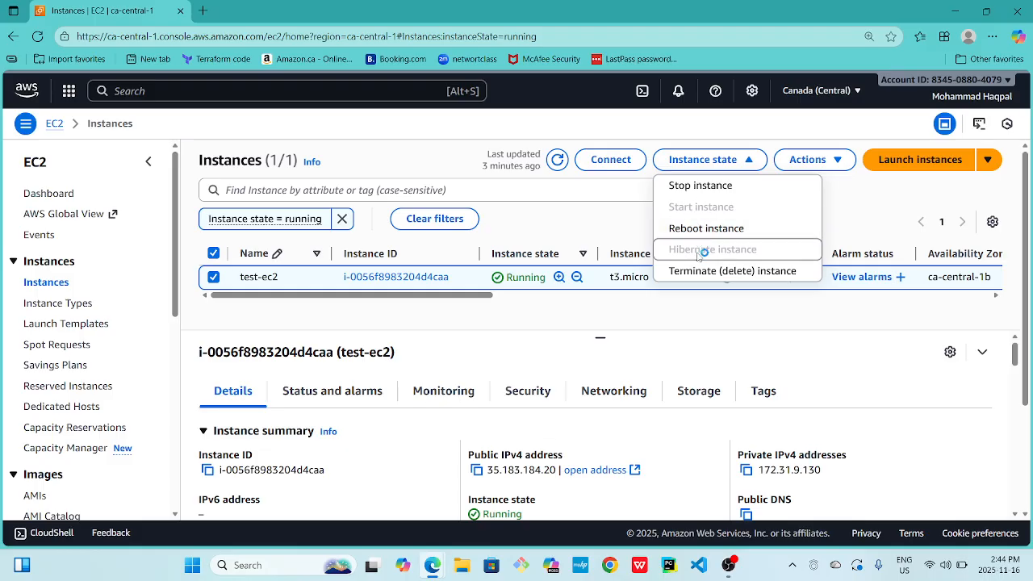
left_click(775, 273)
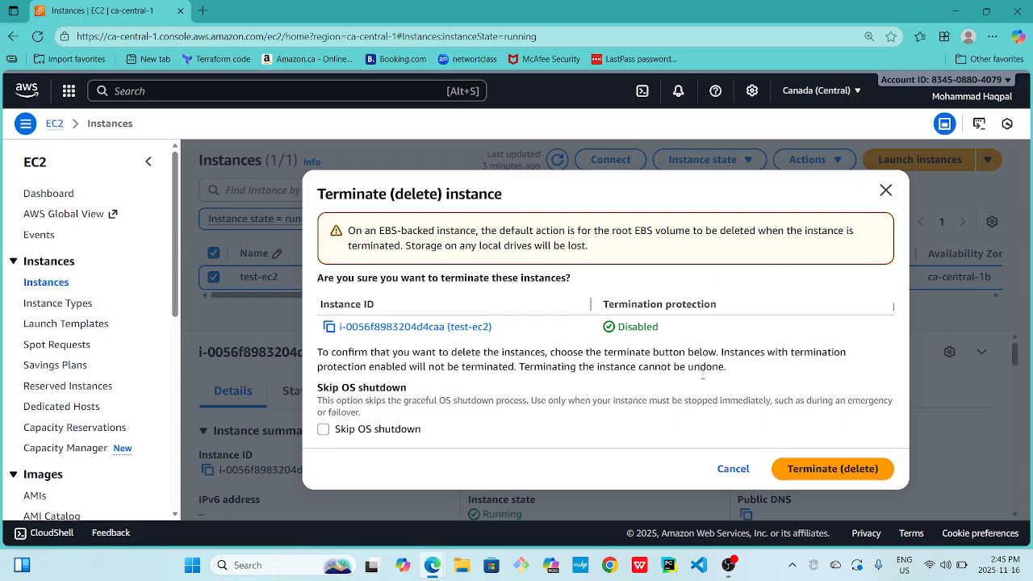
left_click(824, 471)
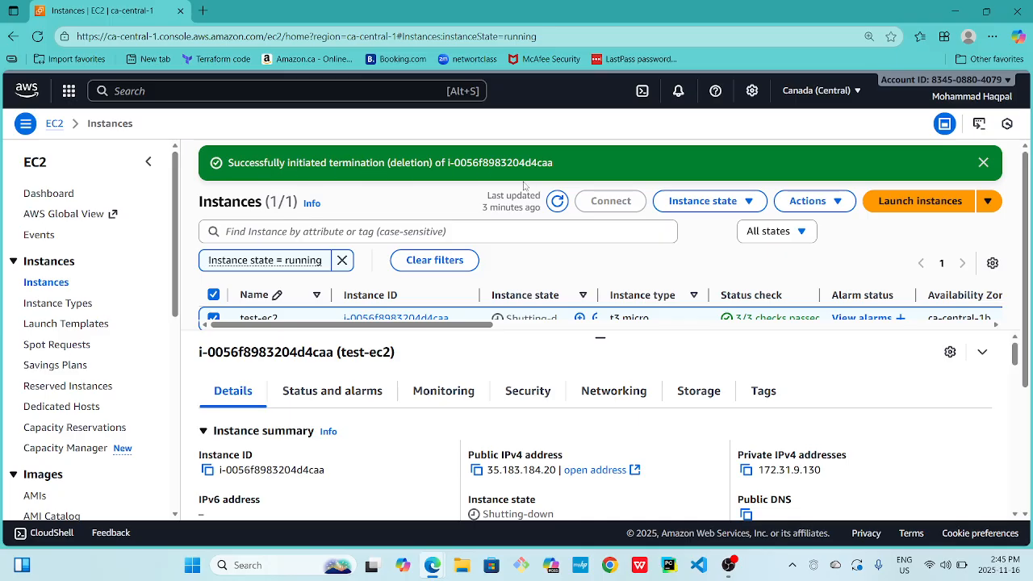
left_click(553, 203)
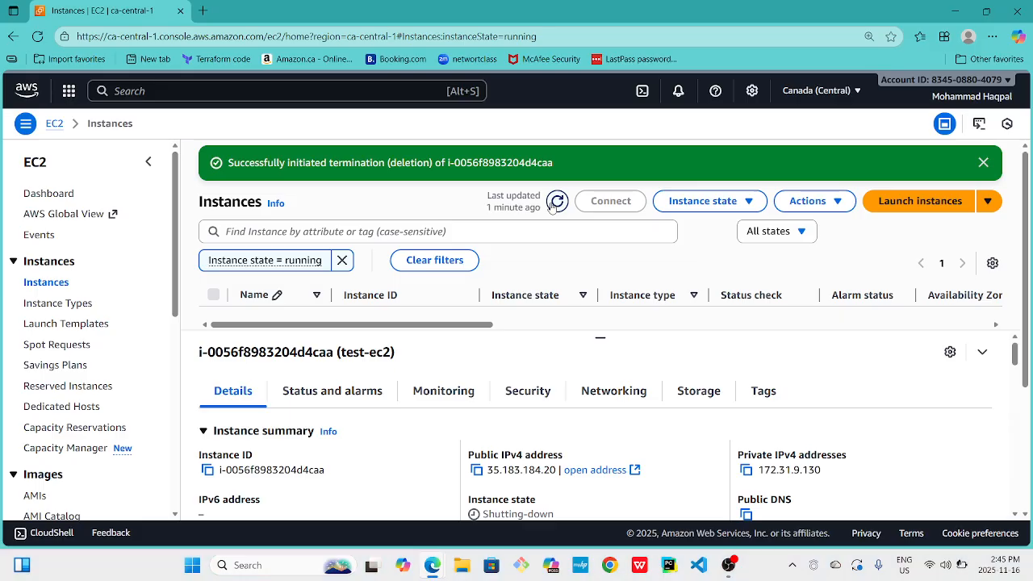
key("ctrl+shift+n")
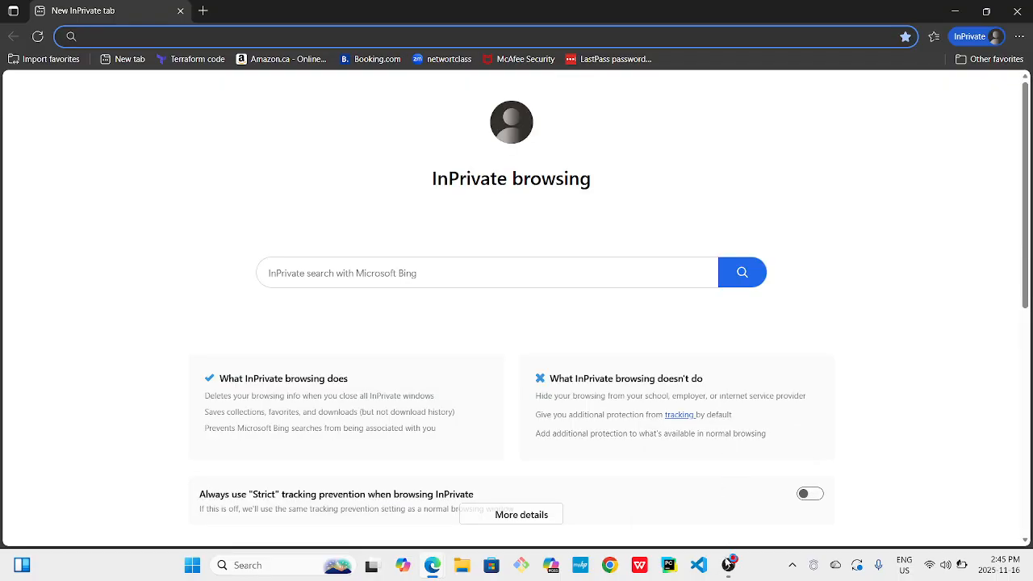
left_click(729, 565)
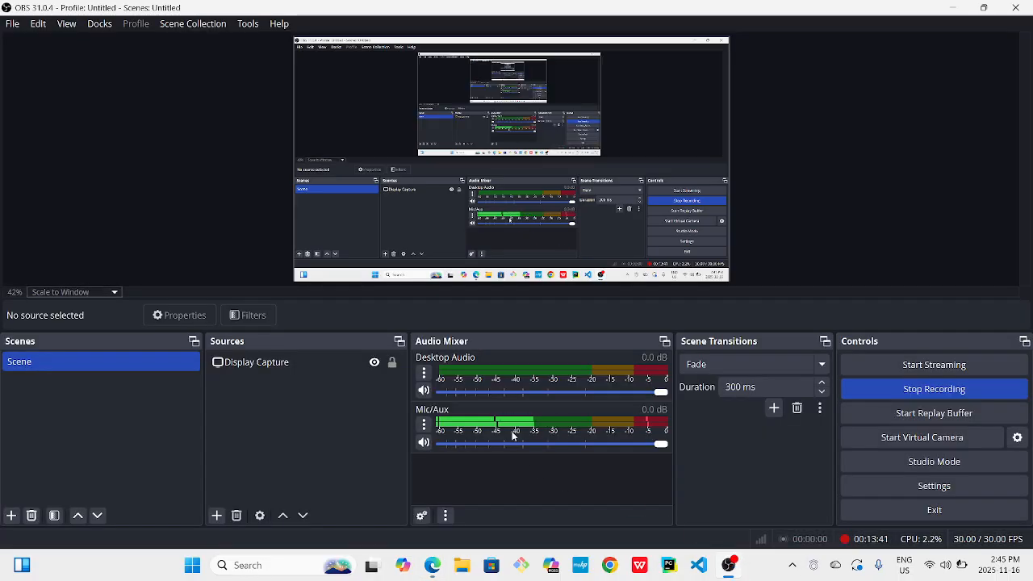